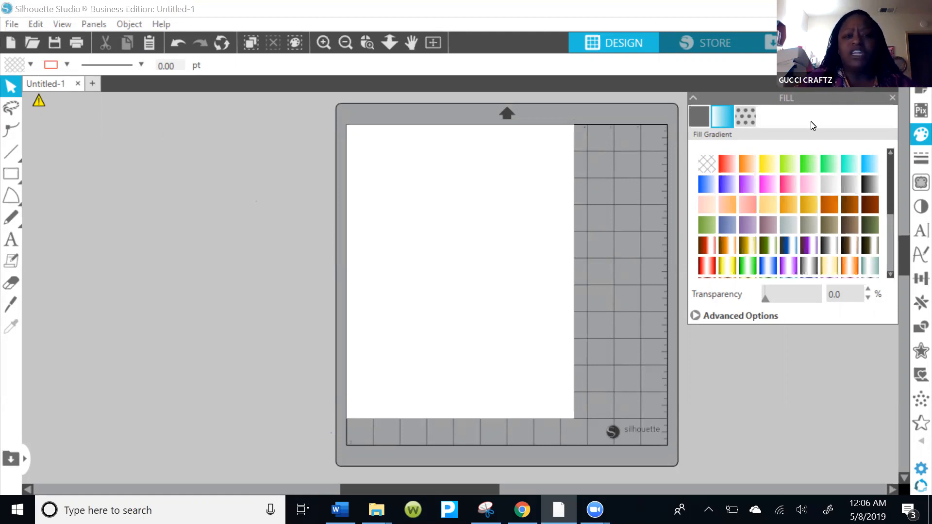
Create a new document and paste the Hair Model Clipart image from the Google Images results in Chrome into it
{"action": "left_click", "coordinate": [17, 37]}
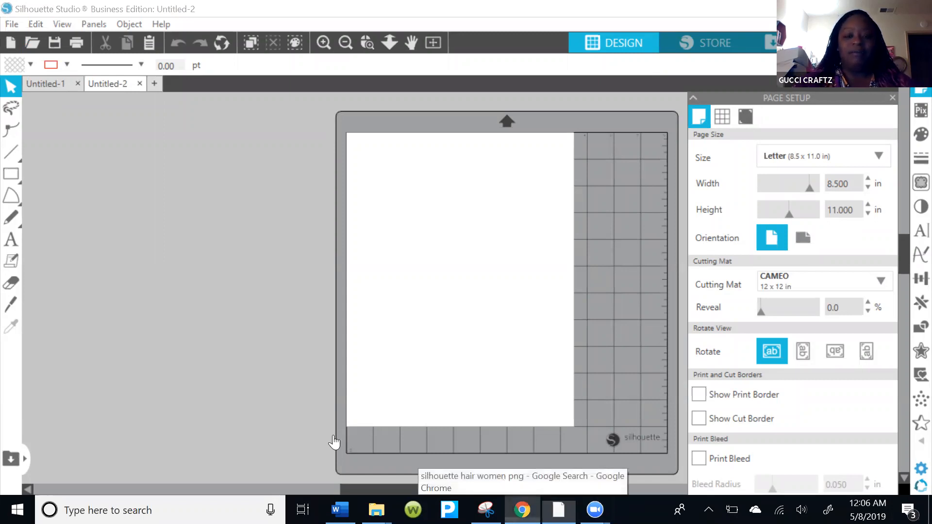
{"action": "key", "text": "alt+Tab"}
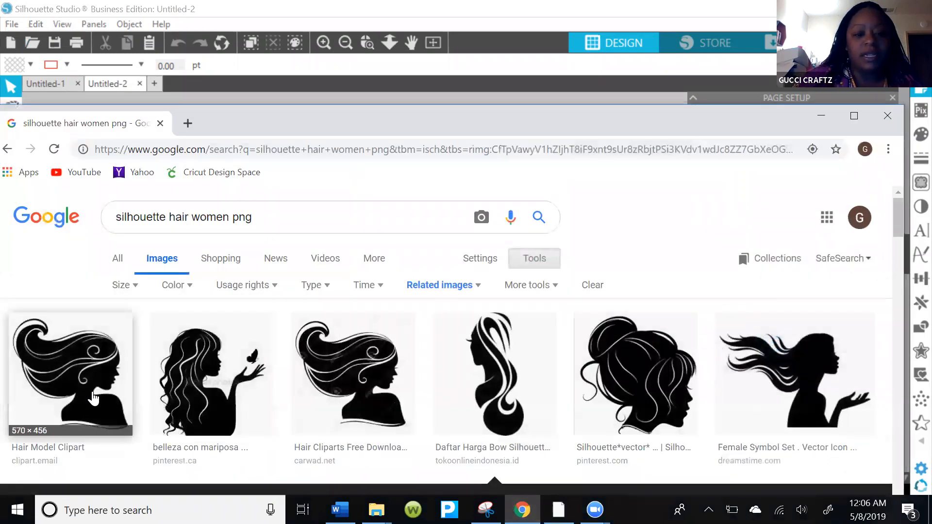
{"action": "scroll", "coordinate": [261, 407], "scroll_direction": "down", "scroll_amount": 4}
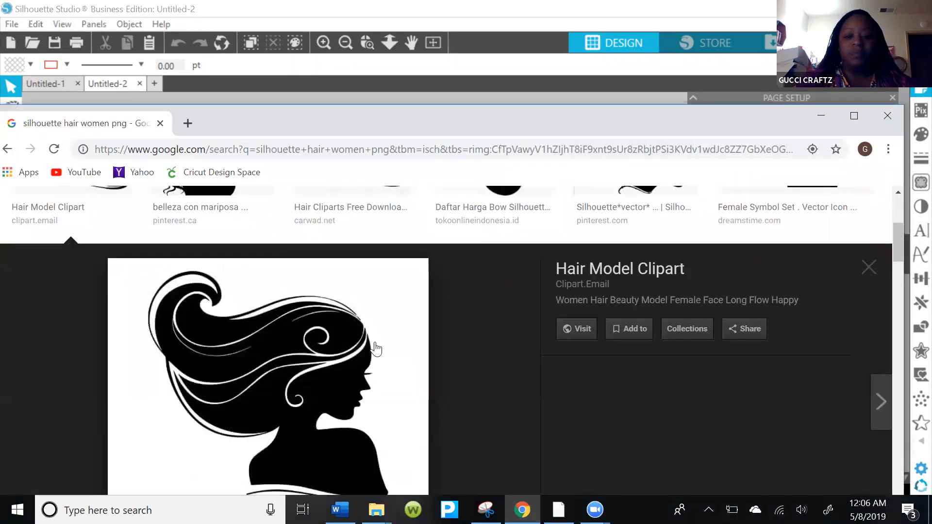
{"action": "scroll", "coordinate": [367, 388], "scroll_direction": "down", "scroll_amount": 1}
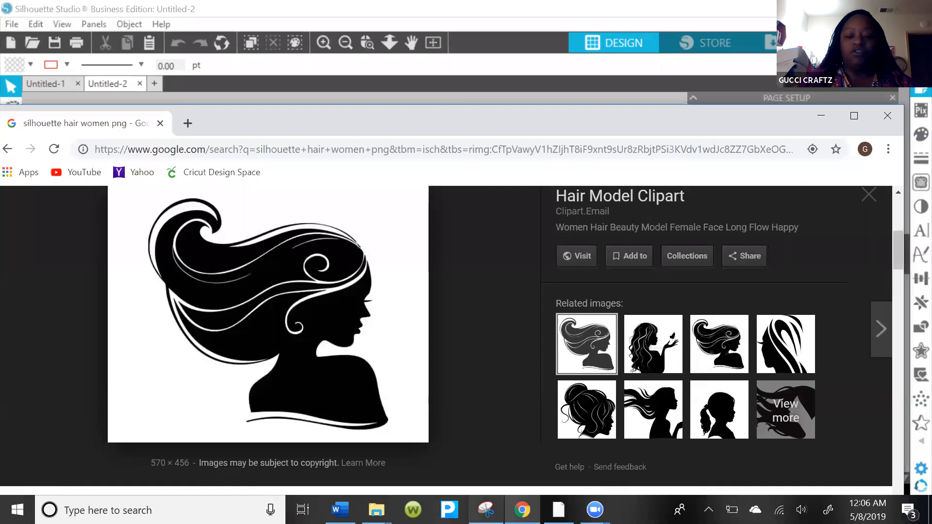
{"action": "left_click", "coordinate": [595, 510]}
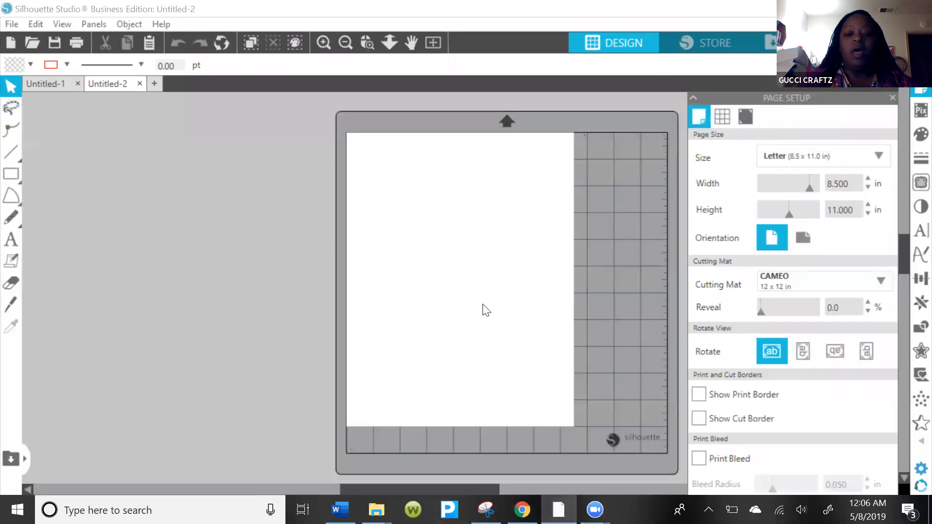
{"action": "right_click", "coordinate": [483, 311]}
{"action": "left_click", "coordinate": [483, 311]}
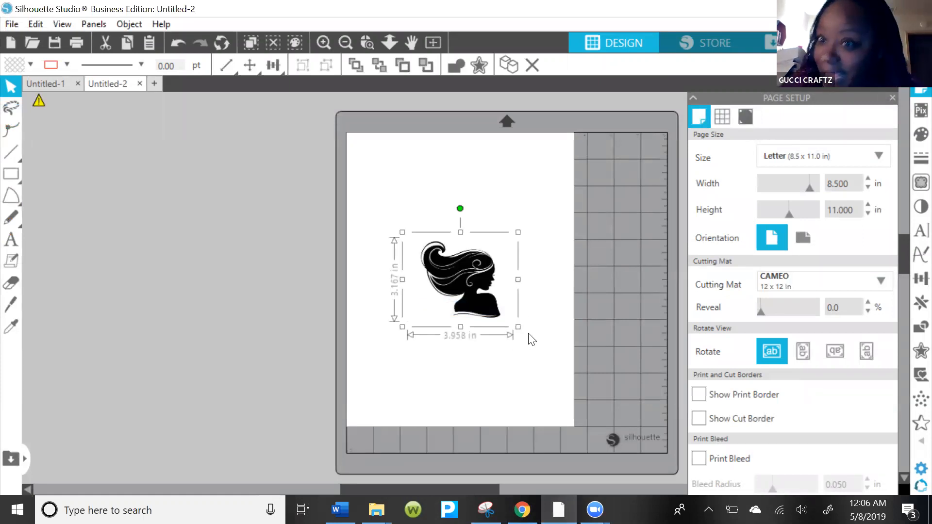
Enlarge the pasted silhouette image to about 8.03 by 6.43 in and position it on the page
{"action": "left_click_drag", "start_coordinate": [519, 327], "coordinate": [596, 391]}
{"action": "left_click_drag", "start_coordinate": [485, 283], "coordinate": [446, 242]}
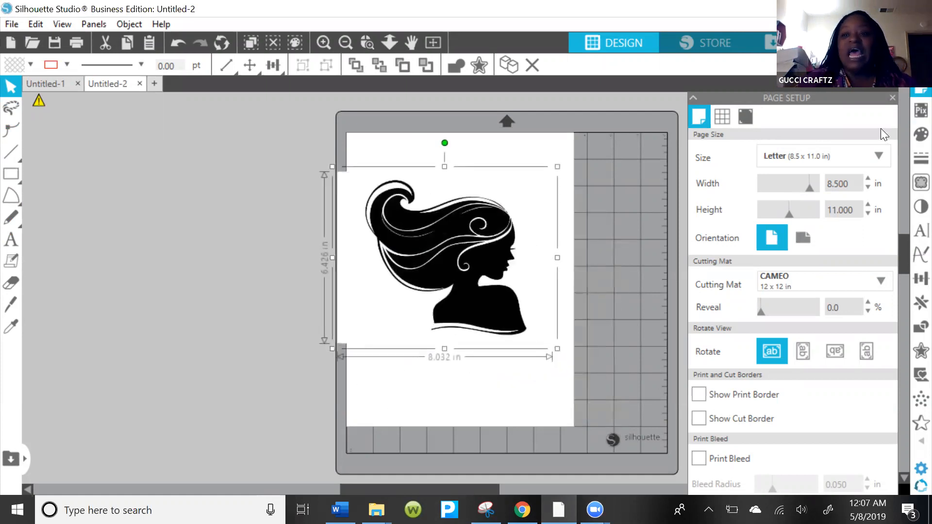
{"action": "left_click_drag", "start_coordinate": [490, 233], "coordinate": [400, 228]}
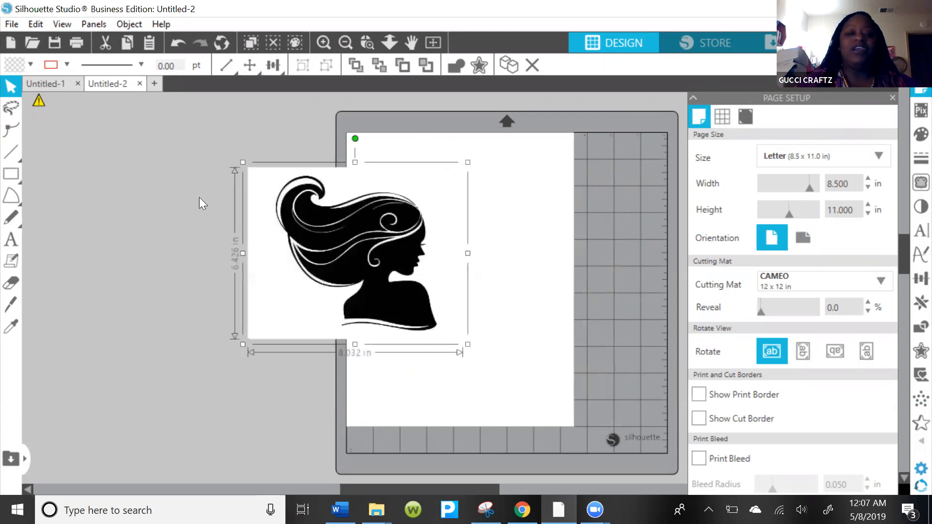
{"action": "left_click_drag", "start_coordinate": [199, 197], "coordinate": [213, 185]}
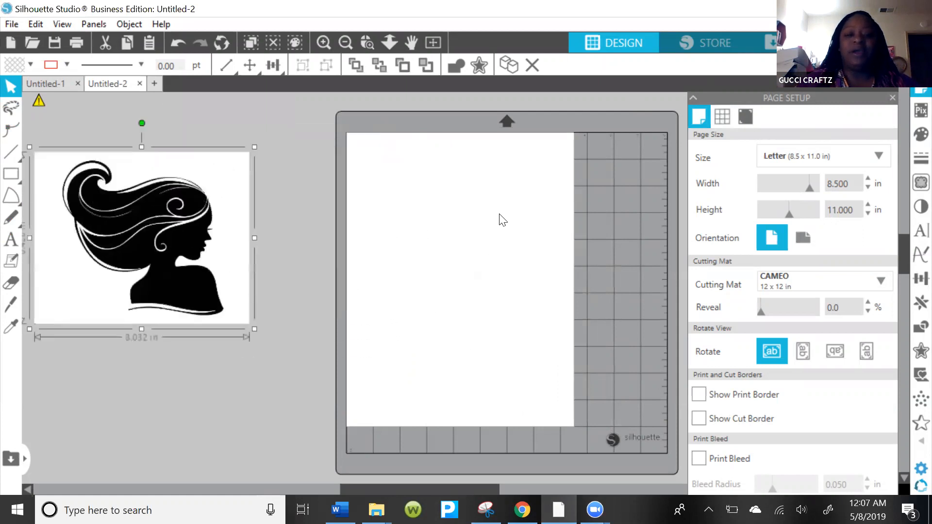
{"action": "key", "text": "ctrl+z"}
{"action": "key", "text": "ctrl+z"}
Select a trace area of about 7.13 by 6.45 in around the woman's silhouette
{"action": "left_click", "coordinate": [910, 180]}
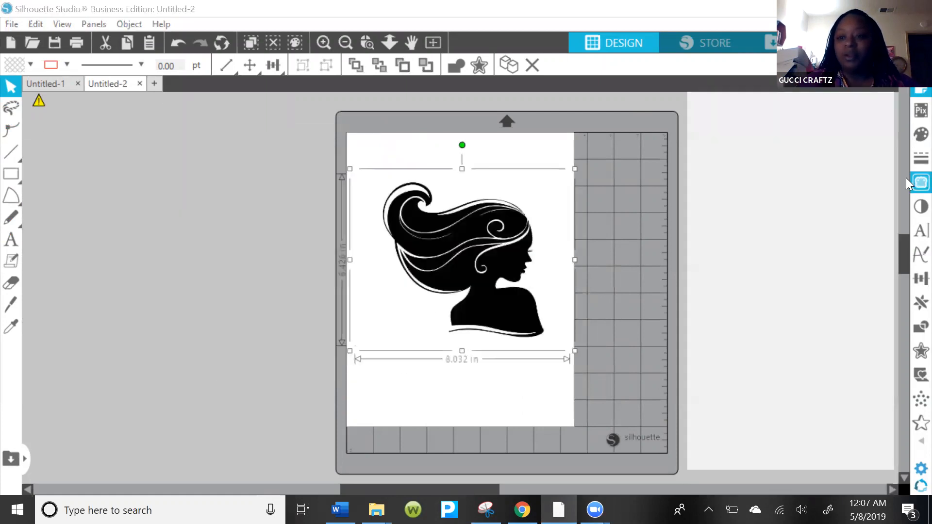
{"action": "left_click", "coordinate": [750, 154]}
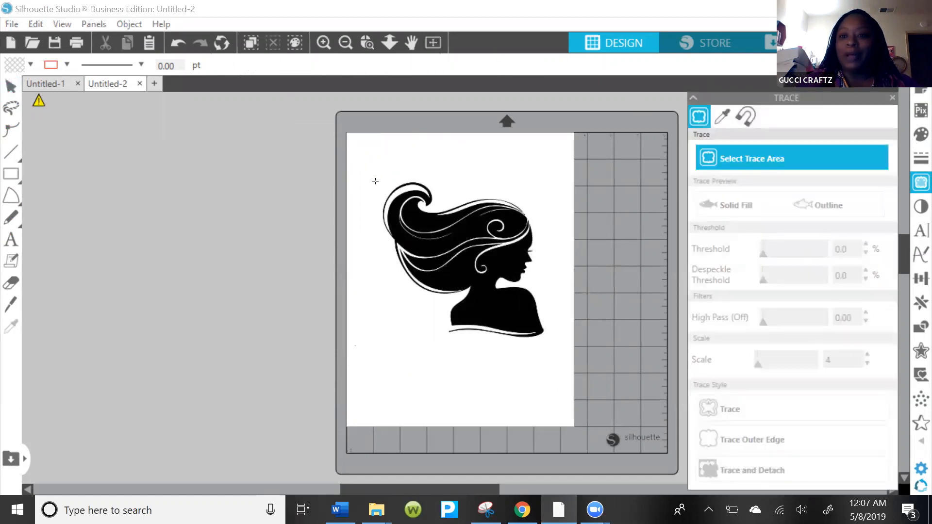
{"action": "mouse_move", "coordinate": [375, 182]}
{"action": "left_mouse_down"}
{"action": "mouse_move", "coordinate": [423, 327]}
{"action": "mouse_move", "coordinate": [510, 351]}
{"action": "left_mouse_up"}
{"action": "left_click_drag", "start_coordinate": [569, 360], "coordinate": [567, 355]}
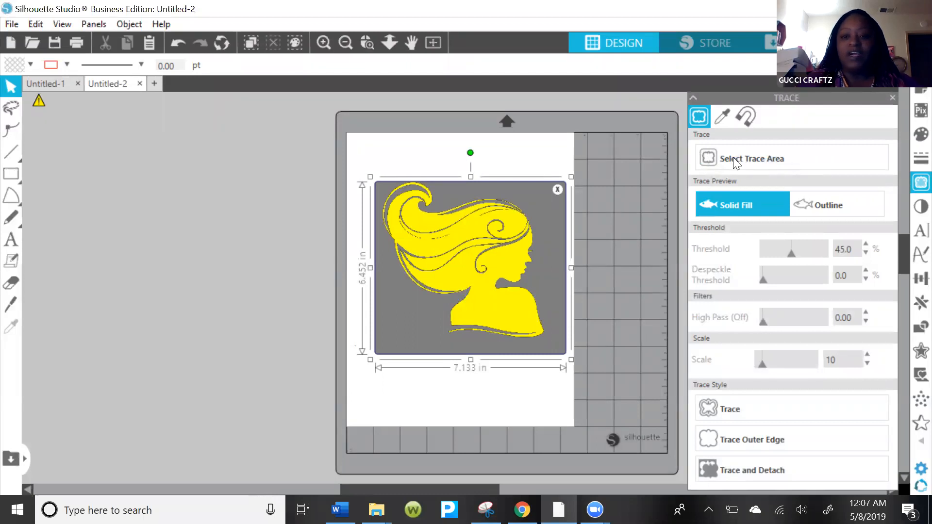
{"action": "left_click", "coordinate": [718, 161]}
Try trace threshold values between 45% and 100%, and despeckle thresholds of 43% and 71%, on the trace preview
{"action": "left_click_drag", "start_coordinate": [792, 255], "coordinate": [811, 255]}
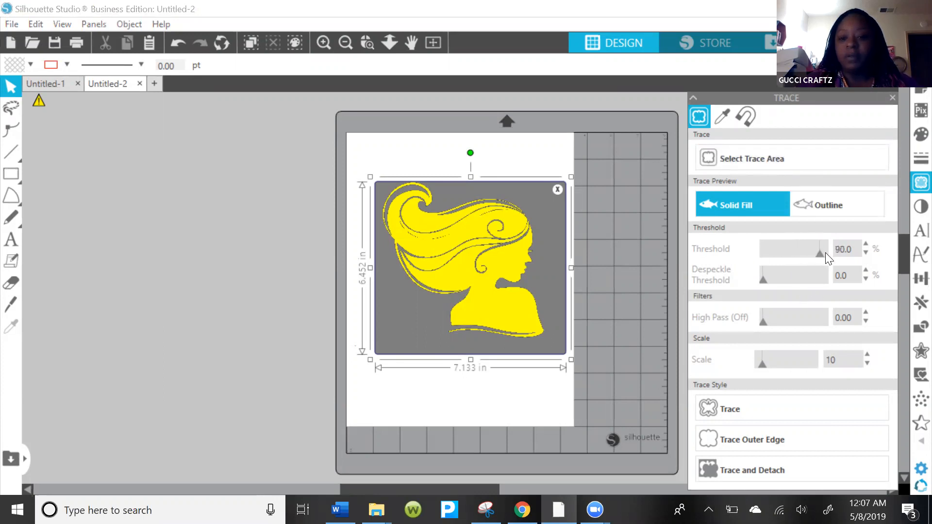
{"action": "left_click_drag", "start_coordinate": [825, 253], "coordinate": [818, 252]}
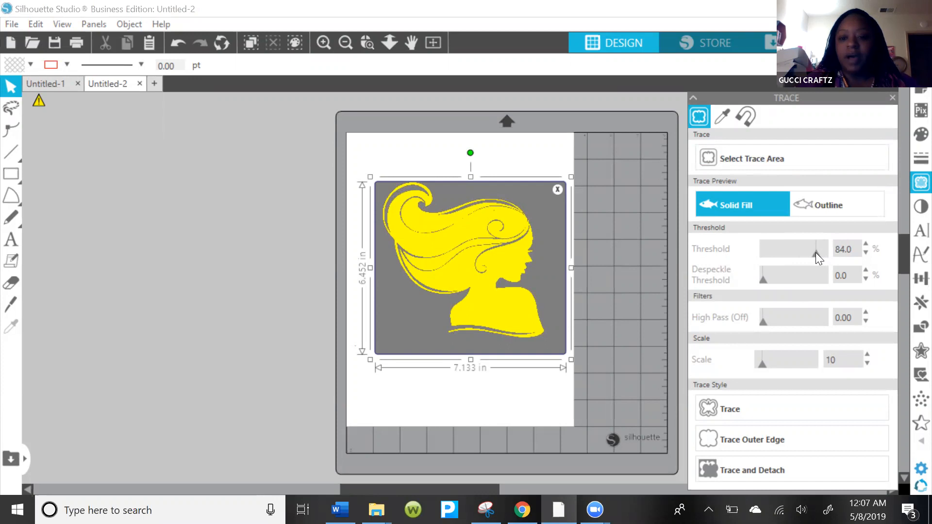
{"action": "left_click_drag", "start_coordinate": [816, 253], "coordinate": [791, 252]}
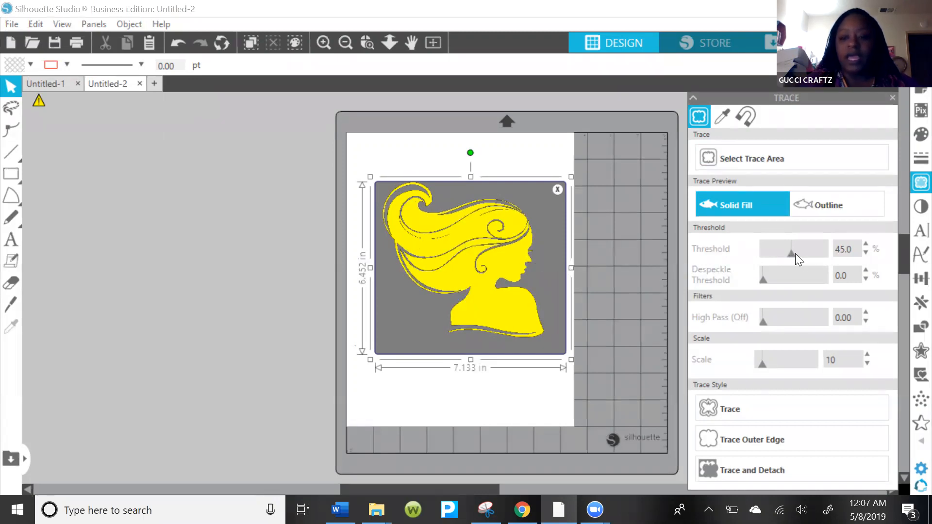
{"action": "left_click_drag", "start_coordinate": [795, 253], "coordinate": [815, 254]}
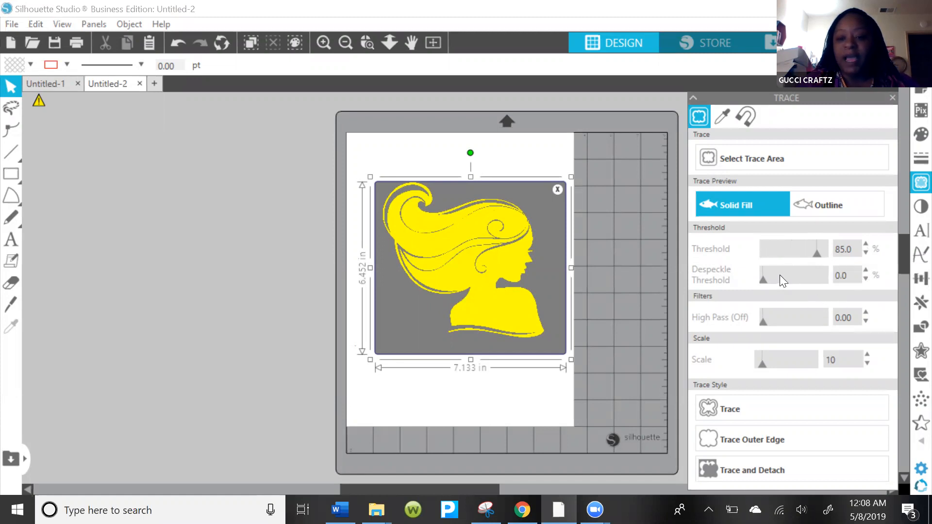
{"action": "left_click", "coordinate": [828, 253]}
{"action": "left_click_drag", "start_coordinate": [763, 279], "coordinate": [790, 279]}
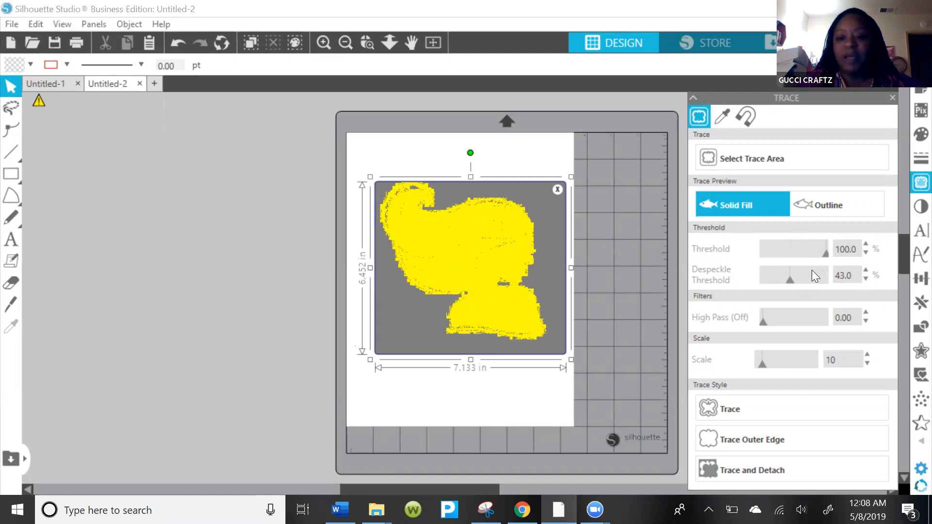
{"action": "left_click", "coordinate": [815, 257]}
{"action": "left_click", "coordinate": [810, 278]}
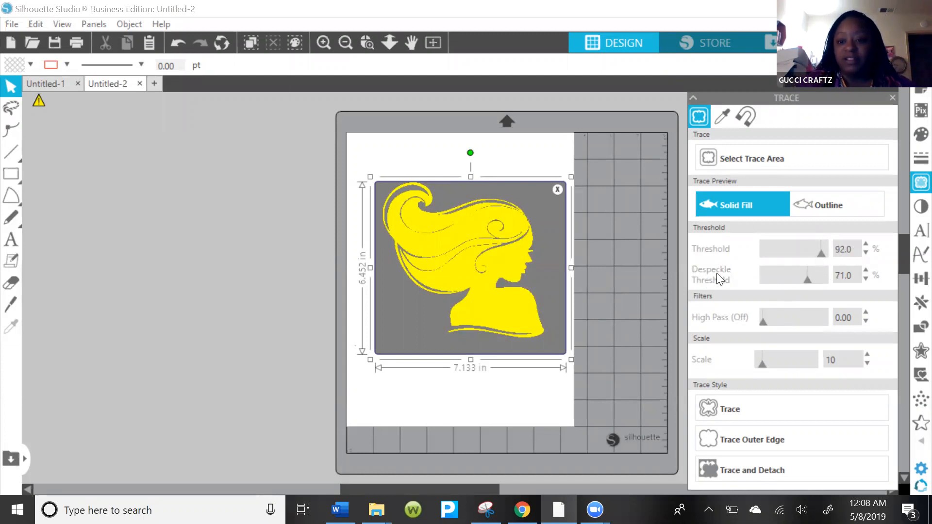
Set the trace threshold to 84% and the despeckle threshold to 0%
{"action": "left_click_drag", "start_coordinate": [807, 281], "coordinate": [772, 281]}
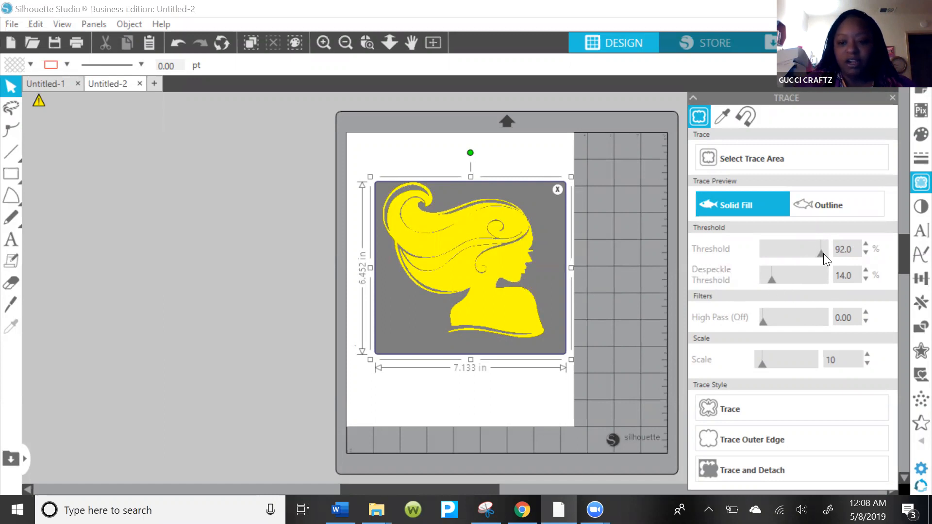
{"action": "left_click", "coordinate": [866, 253]}
{"action": "left_click", "coordinate": [867, 253]}
{"action": "left_click", "coordinate": [867, 253]}
{"action": "left_click", "coordinate": [867, 253]}
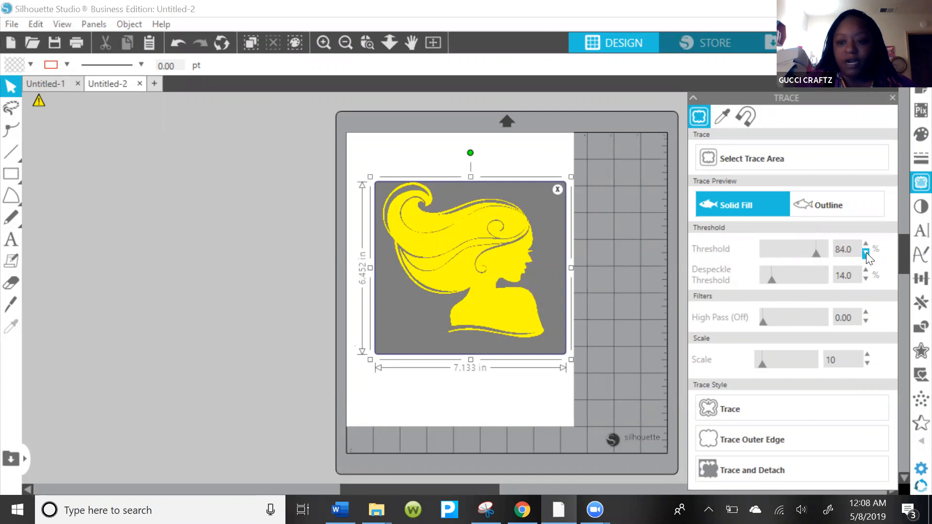
{"action": "left_click_drag", "start_coordinate": [774, 282], "coordinate": [748, 284]}
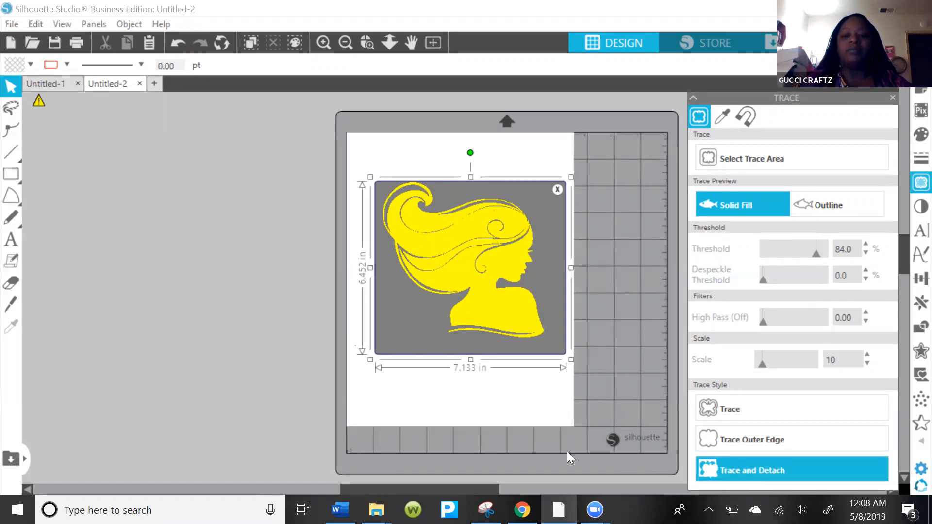
Trace and detach the silhouette, moving the detached piece off the page and deleting the leftover image
{"action": "left_click_drag", "start_coordinate": [371, 309], "coordinate": [97, 311]}
{"action": "left_click_drag", "start_coordinate": [371, 206], "coordinate": [508, 388]}
{"action": "mouse_move", "coordinate": [367, 236]}
{"action": "left_mouse_down"}
{"action": "mouse_move", "coordinate": [308, 210]}
{"action": "mouse_move", "coordinate": [416, 216]}
{"action": "mouse_move", "coordinate": [376, 210]}
{"action": "mouse_move", "coordinate": [406, 233]}
{"action": "left_mouse_up"}
{"action": "key", "text": "Delete"}
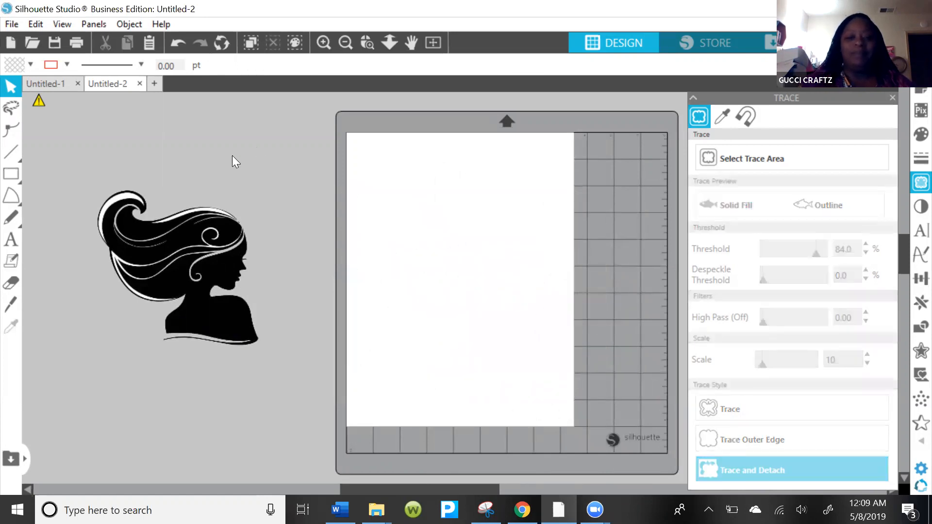
Enlarge the detached silhouette to about 6.97 by 6.70 in and reposition it beside the page
{"action": "left_click_drag", "start_coordinate": [148, 183], "coordinate": [346, 434]}
{"action": "mouse_move", "coordinate": [262, 356]}
{"action": "left_mouse_down"}
{"action": "mouse_move", "coordinate": [256, 332]}
{"action": "mouse_move", "coordinate": [326, 389]}
{"action": "mouse_move", "coordinate": [266, 323]}
{"action": "mouse_move", "coordinate": [280, 343]}
{"action": "mouse_move", "coordinate": [273, 347]}
{"action": "left_mouse_up"}
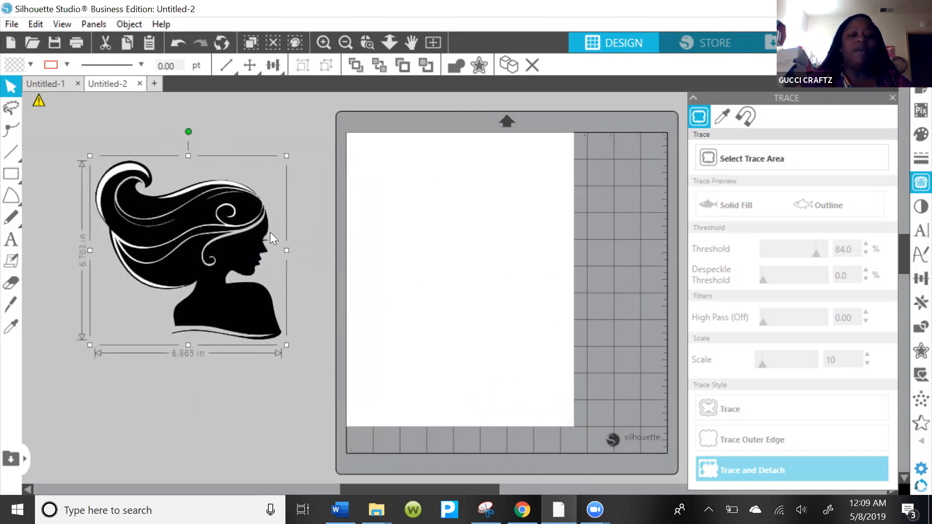
{"action": "left_click_drag", "start_coordinate": [270, 232], "coordinate": [308, 216]}
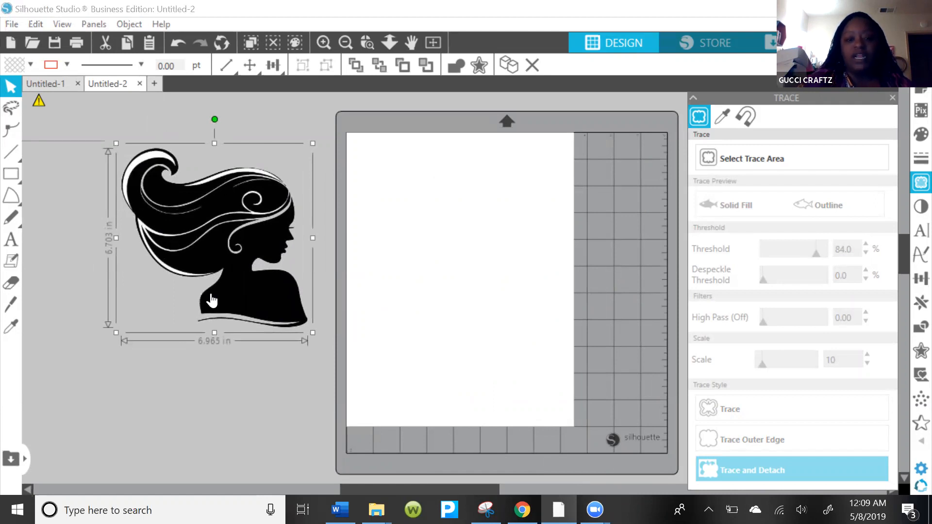
Try Trace by Color on the white hair highlight of the silhouette, including all areas of that color
{"action": "left_click", "coordinate": [724, 117]}
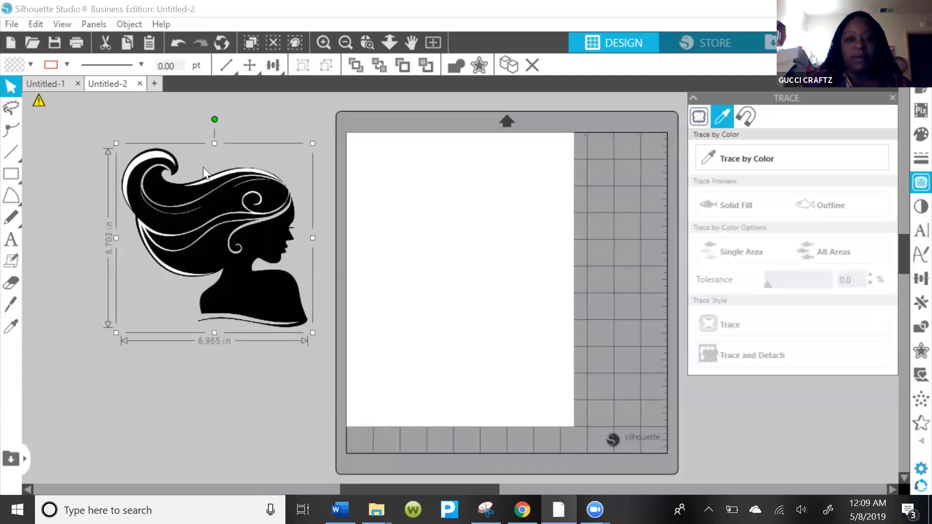
{"action": "left_click", "coordinate": [701, 167]}
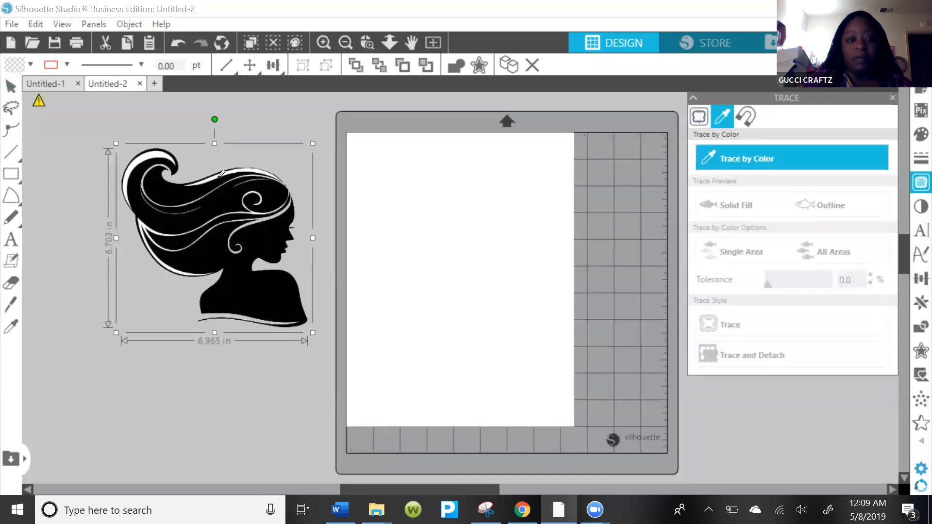
{"action": "left_click", "coordinate": [222, 171]}
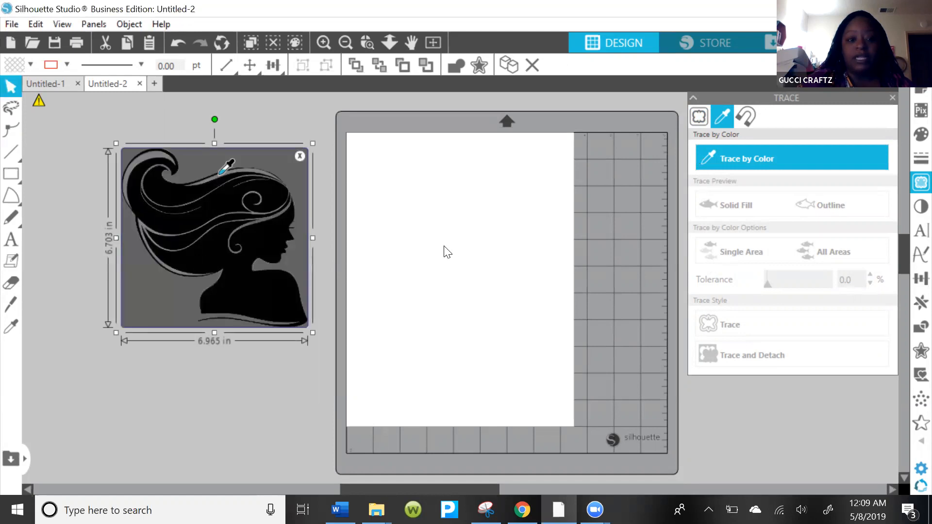
{"action": "left_click", "coordinate": [845, 253]}
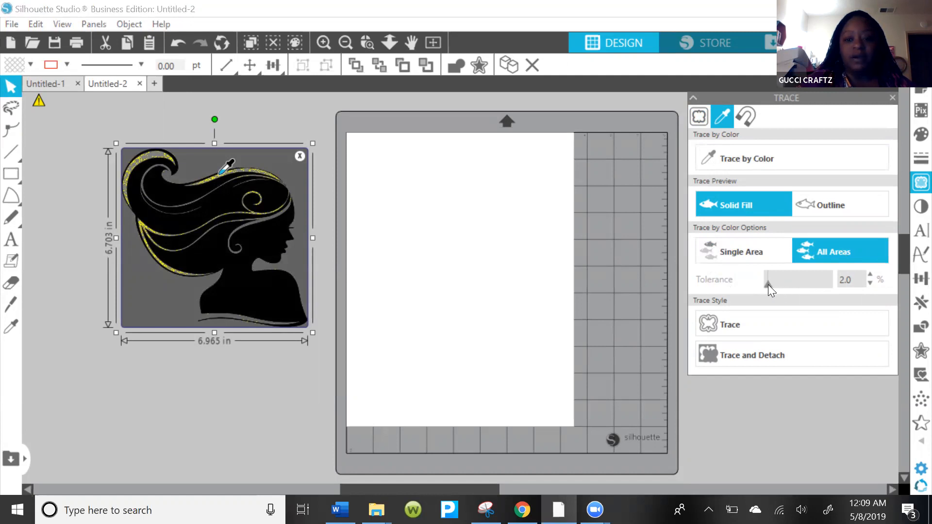
Try color trace tolerances of 3% and 2% on the hair highlights and cancel the color trace
{"action": "left_click_drag", "start_coordinate": [770, 285], "coordinate": [768, 285]}
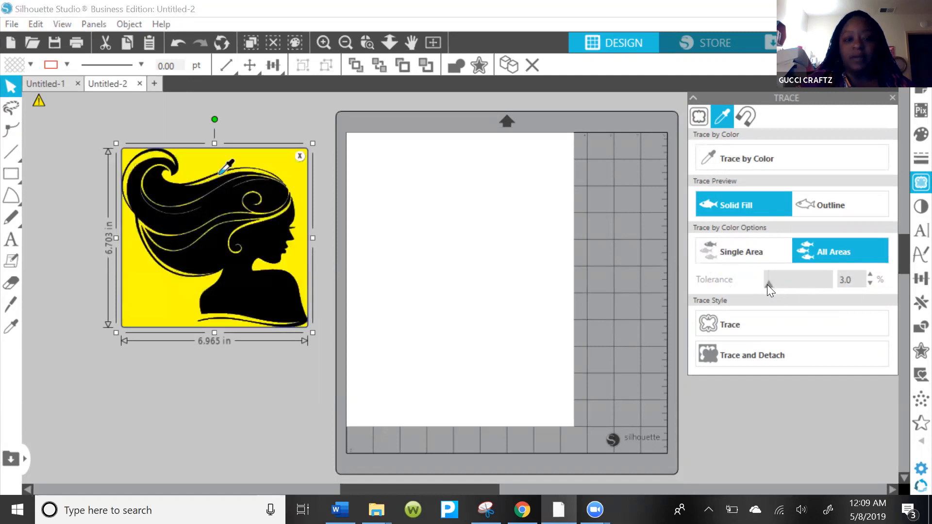
{"action": "left_click", "coordinate": [768, 284]}
{"action": "left_click_drag", "start_coordinate": [771, 285], "coordinate": [766, 287]}
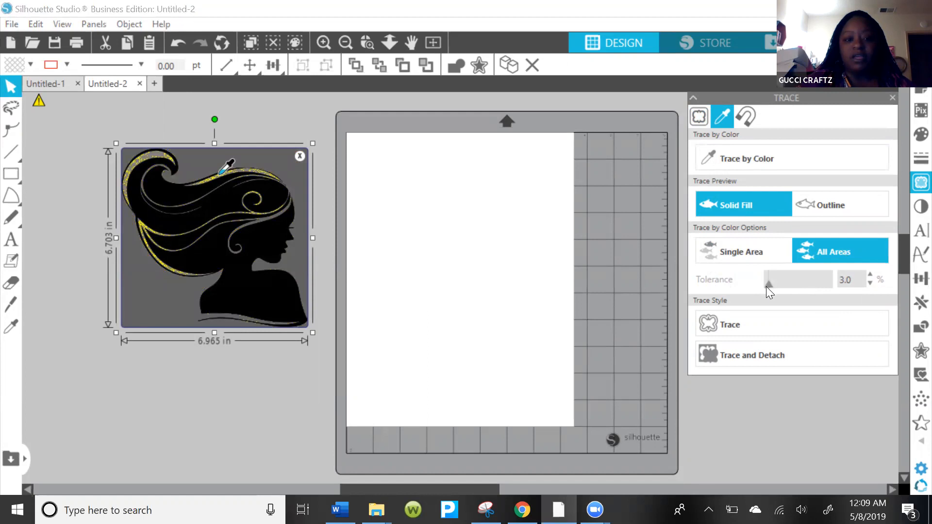
{"action": "left_click", "coordinate": [870, 274]}
{"action": "left_click", "coordinate": [870, 275]}
{"action": "left_click", "coordinate": [870, 283]}
{"action": "left_click", "coordinate": [736, 151]}
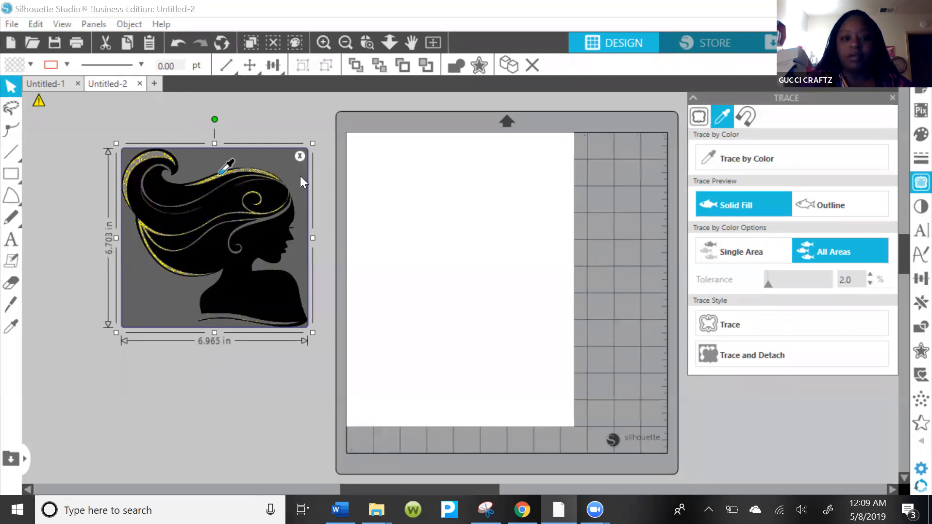
{"action": "key", "text": "Delete"}
Move the silhouette back onto the page and shrink it to about 4.71 by 4.54 in near the page's upper edge
{"action": "left_click_drag", "start_coordinate": [285, 299], "coordinate": [287, 326]}
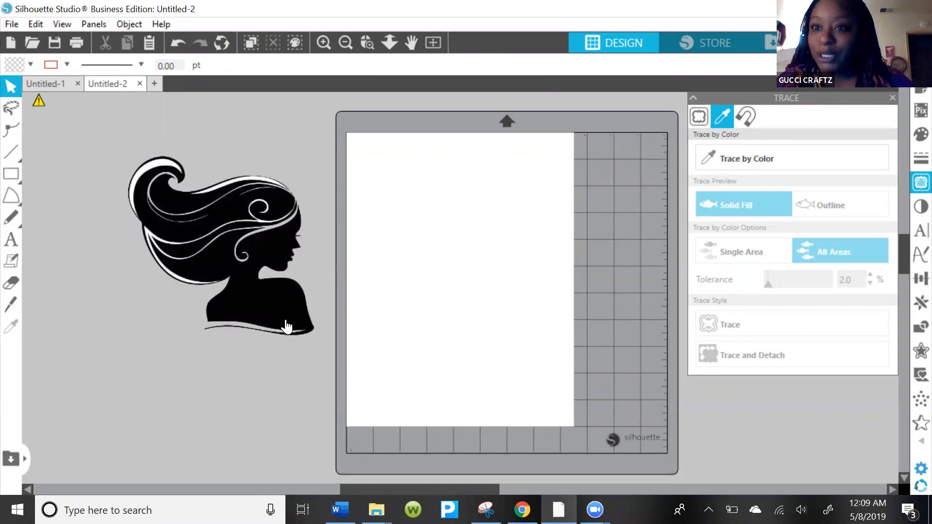
{"action": "left_click_drag", "start_coordinate": [270, 251], "coordinate": [423, 254]}
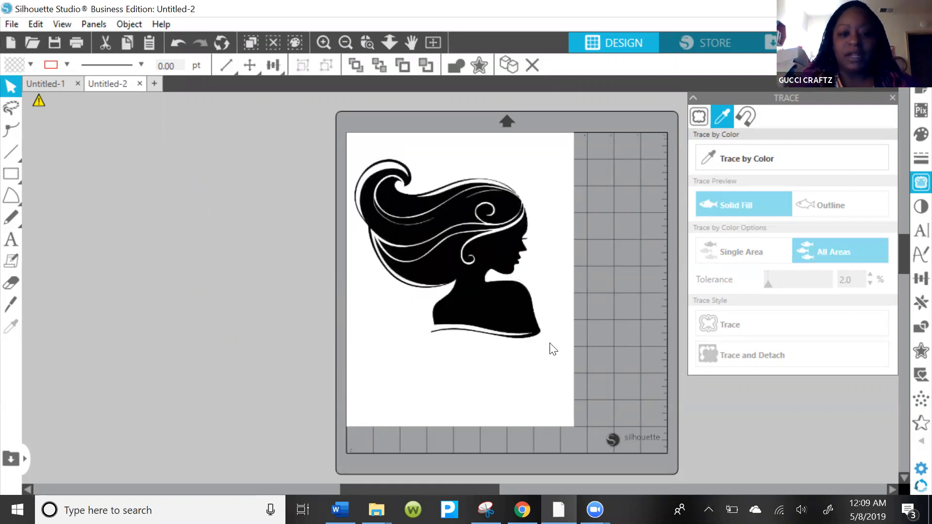
{"action": "left_click", "coordinate": [502, 306]}
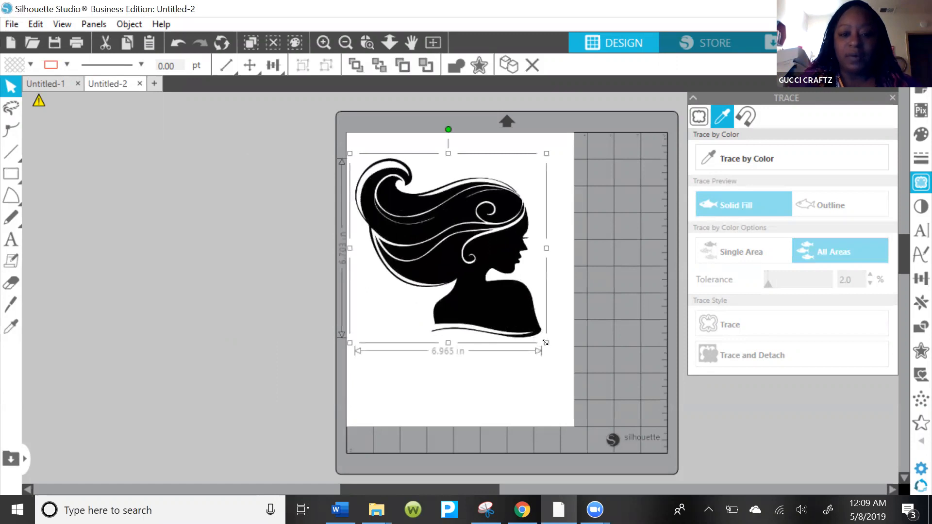
{"action": "left_click_drag", "start_coordinate": [548, 345], "coordinate": [474, 275]}
{"action": "left_click_drag", "start_coordinate": [435, 229], "coordinate": [465, 222]}
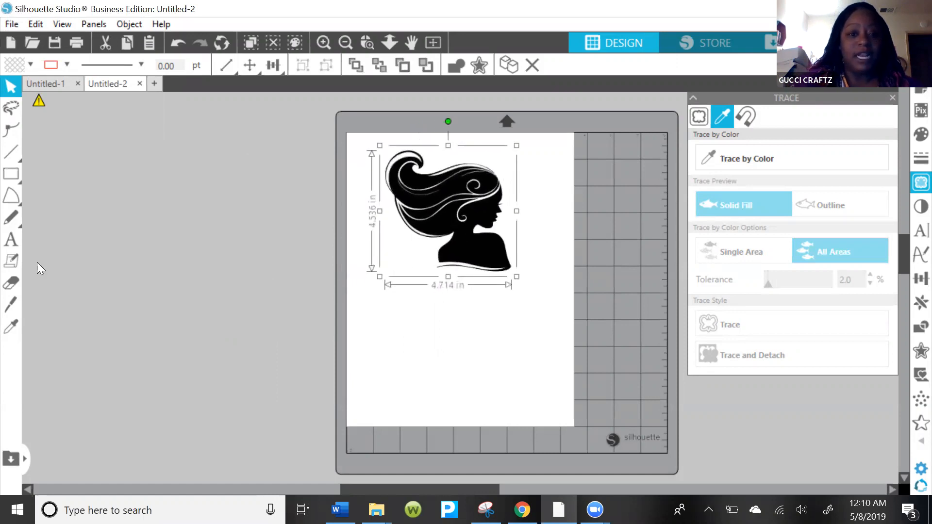
Add the text "Linda's Beatuy Supply" in the empty area beside the page and shift it clear of the page
{"action": "left_click", "coordinate": [13, 241]}
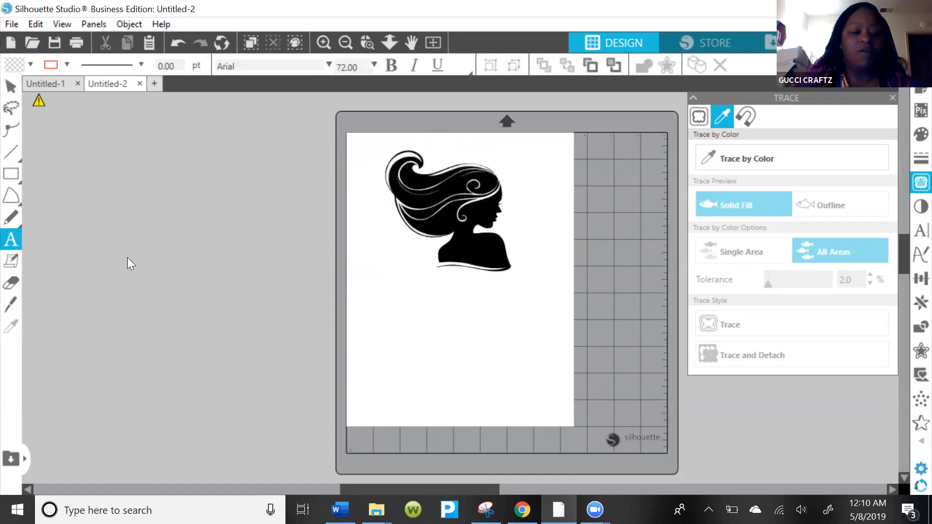
{"action": "left_click", "coordinate": [127, 258]}
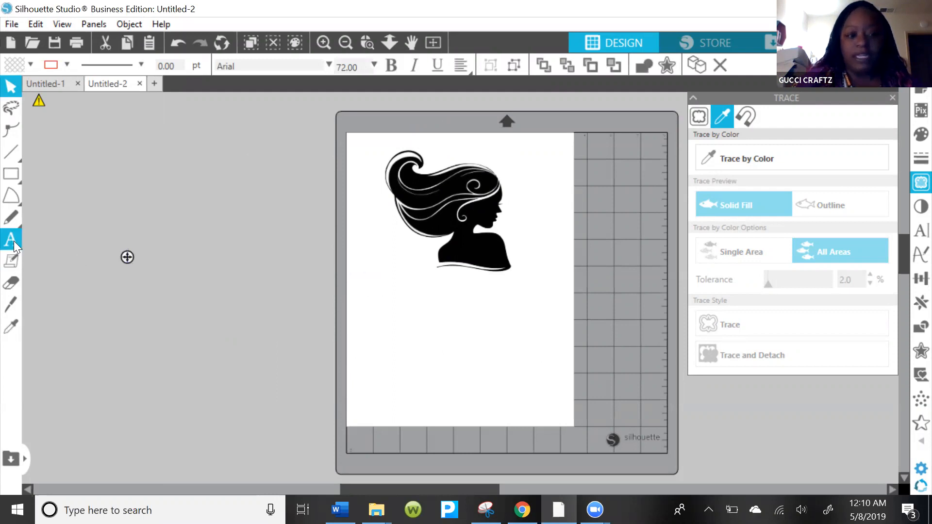
{"action": "type", "text": "Uinda's"}
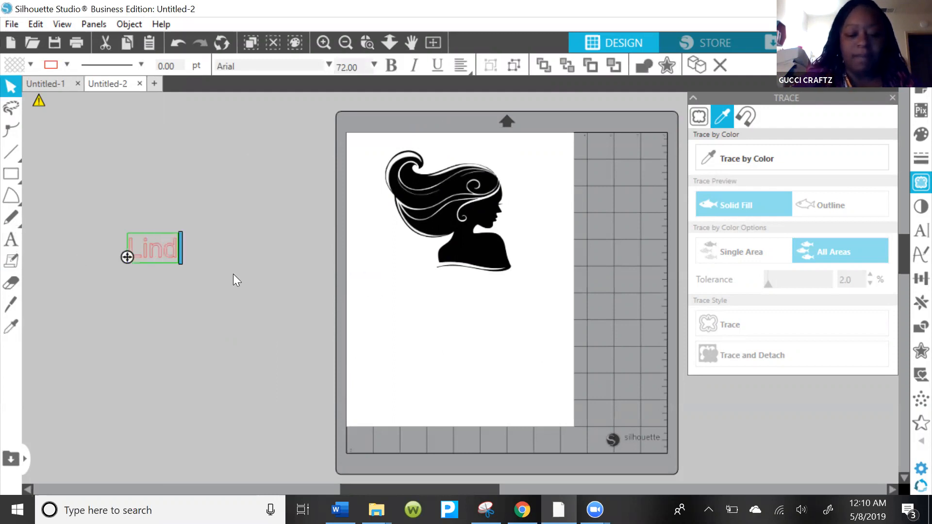
{"action": "type", "text": " Beatu"}
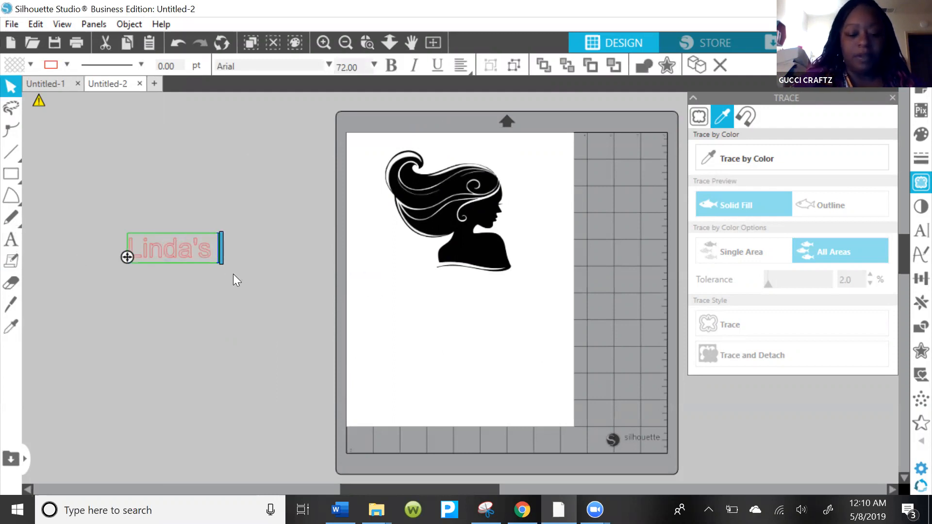
{"action": "type", "text": "y"}
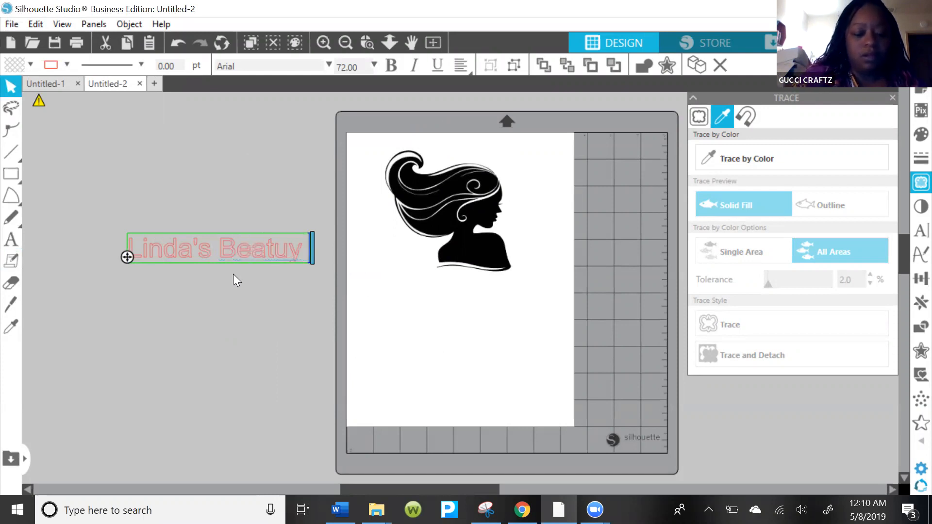
{"action": "type", "text": " Supply"}
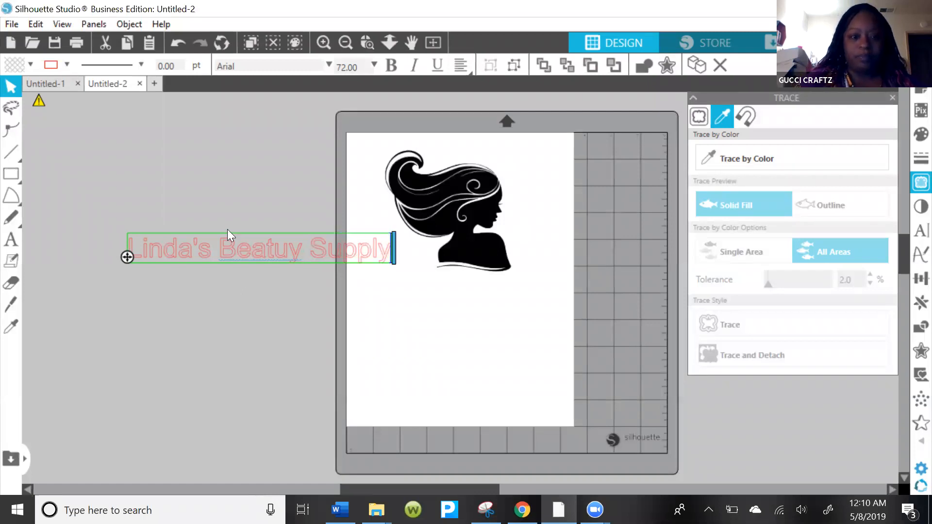
{"action": "left_click", "coordinate": [227, 229]}
{"action": "left_click", "coordinate": [228, 252]}
{"action": "left_click_drag", "start_coordinate": [228, 252], "coordinate": [166, 283]}
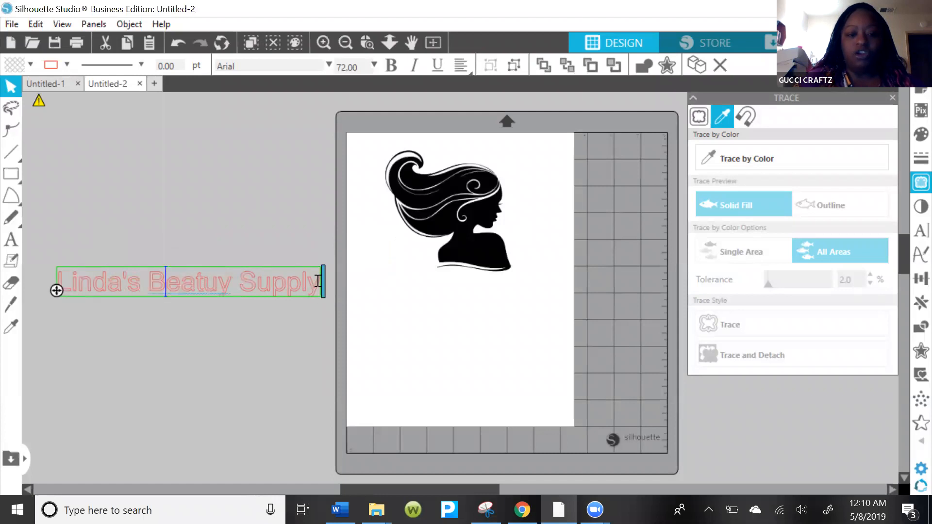
Try the Freestyle Script, Vivaldi and Edwardian Script ITC fonts on the whole text
{"action": "left_click_drag", "start_coordinate": [223, 270], "coordinate": [53, 269]}
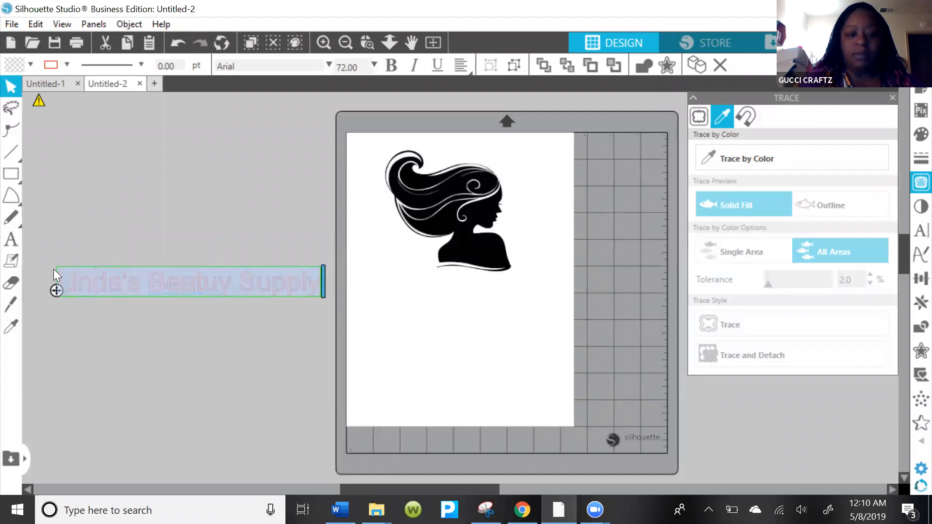
{"action": "left_click", "coordinate": [911, 231]}
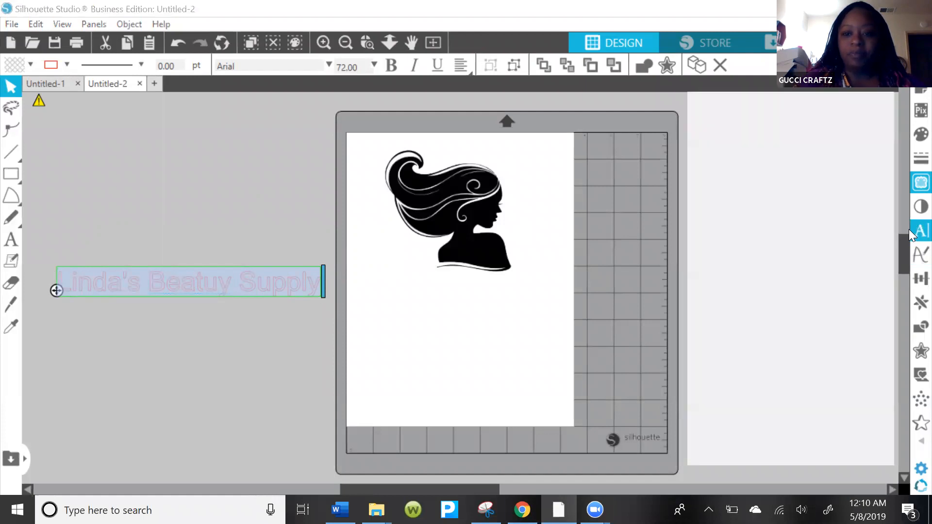
{"action": "left_click", "coordinate": [716, 176]}
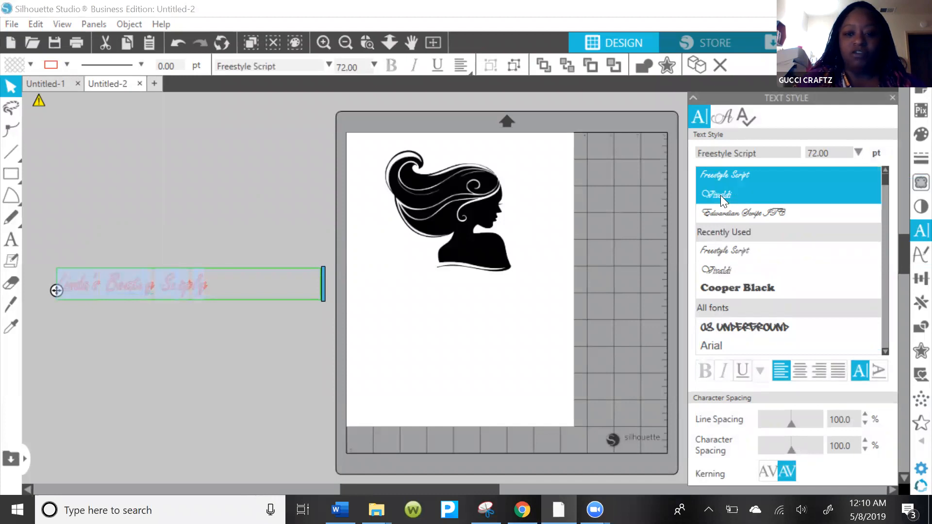
{"action": "left_click", "coordinate": [720, 195]}
{"action": "left_click", "coordinate": [724, 209]}
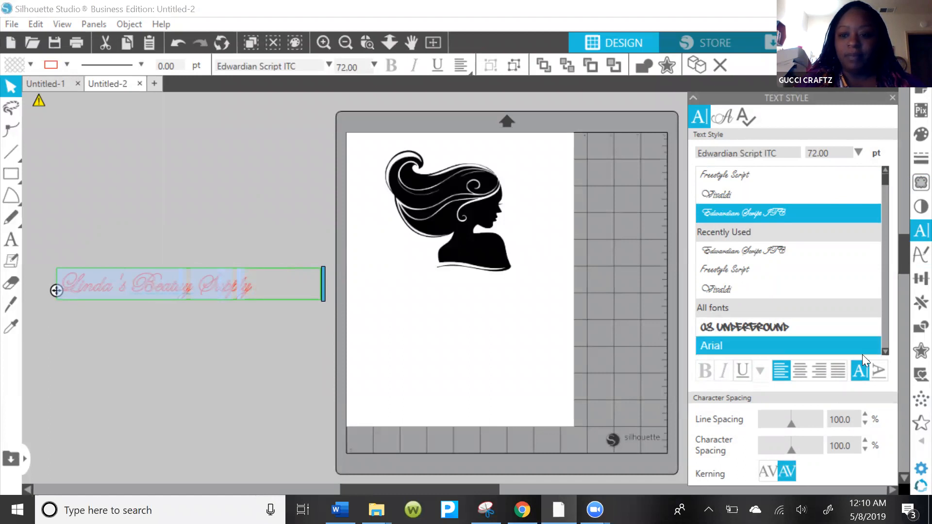
Try the Alhenya Script font on the text
{"action": "left_click", "coordinate": [886, 351]}
{"action": "scroll", "coordinate": [887, 357], "scroll_direction": "down", "scroll_amount": 7}
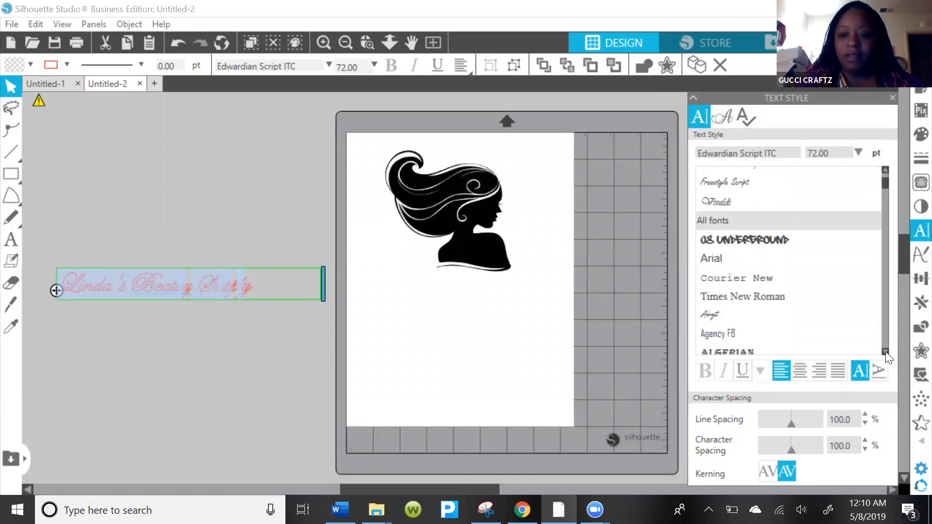
{"action": "scroll", "coordinate": [887, 357], "scroll_direction": "down", "scroll_amount": 2}
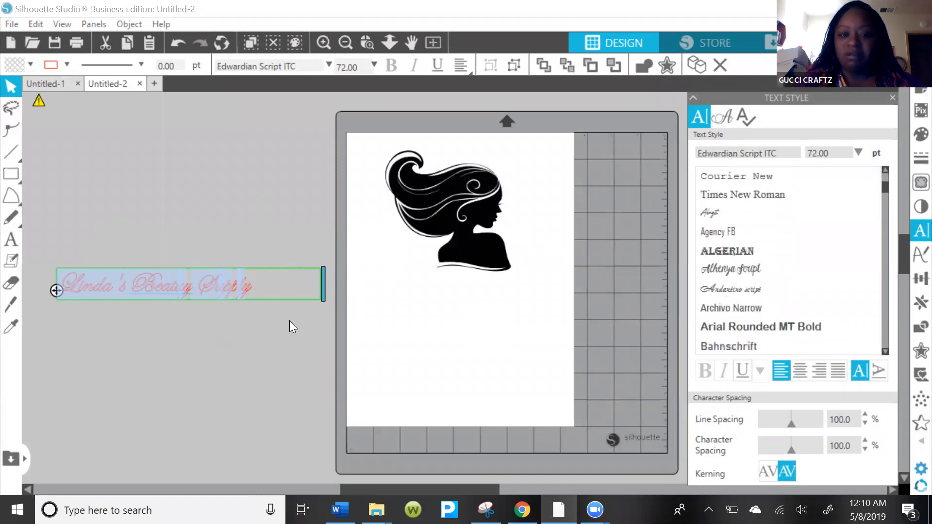
{"action": "left_click", "coordinate": [293, 297]}
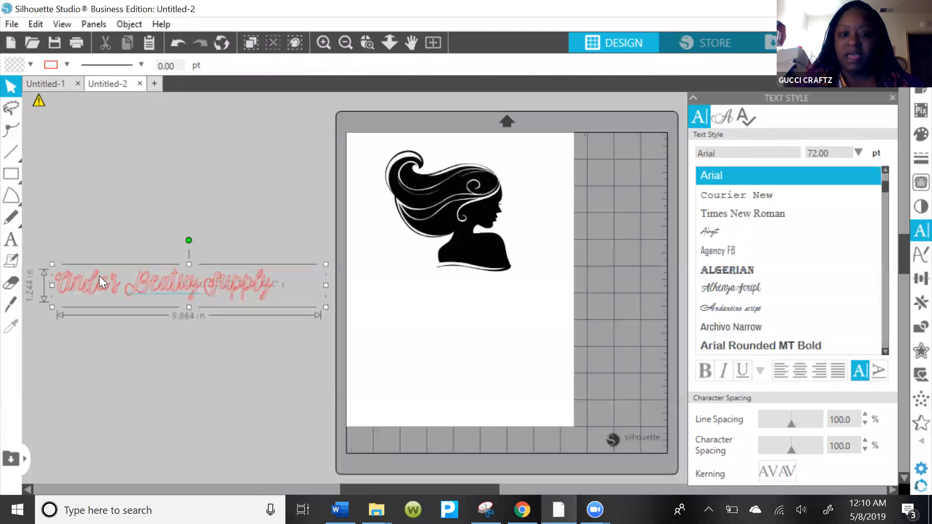
Apply the Andantino script font to the whole text and nudge the text slightly toward the page
{"action": "double_click", "coordinate": [285, 284]}
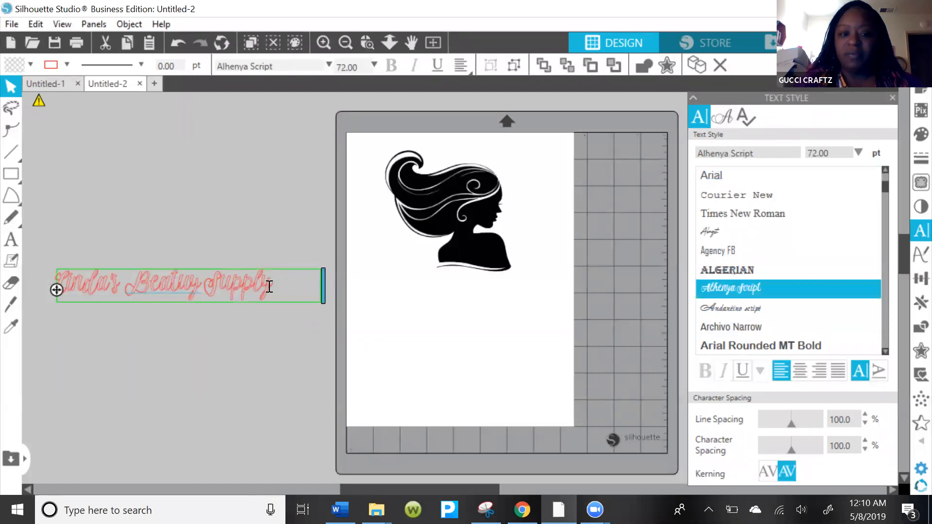
{"action": "left_click_drag", "start_coordinate": [272, 286], "coordinate": [39, 271]}
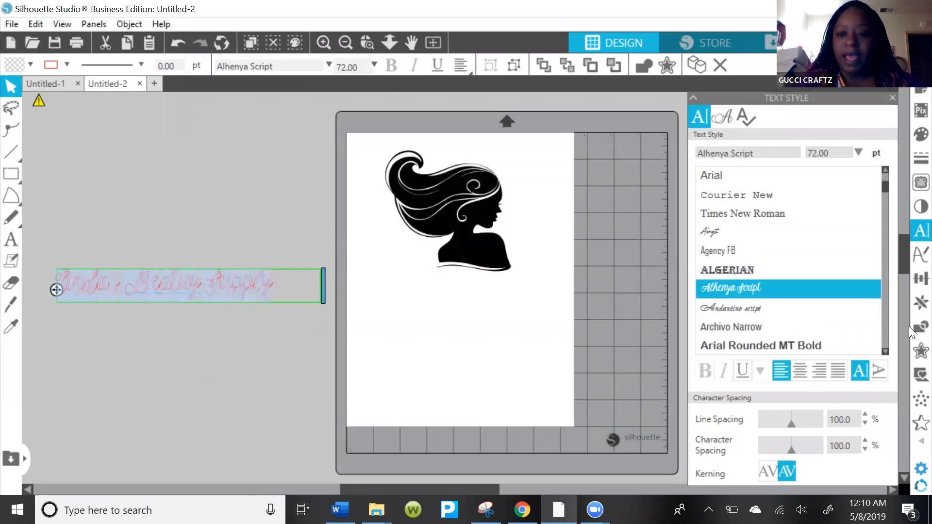
{"action": "left_click", "coordinate": [844, 305]}
{"action": "scroll", "coordinate": [735, 267], "scroll_direction": "down", "scroll_amount": 1}
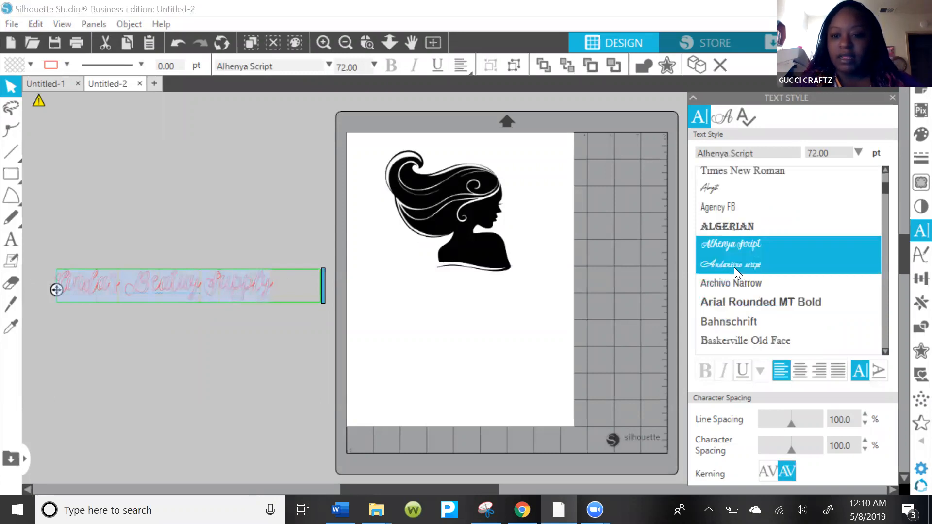
{"action": "left_click", "coordinate": [245, 365]}
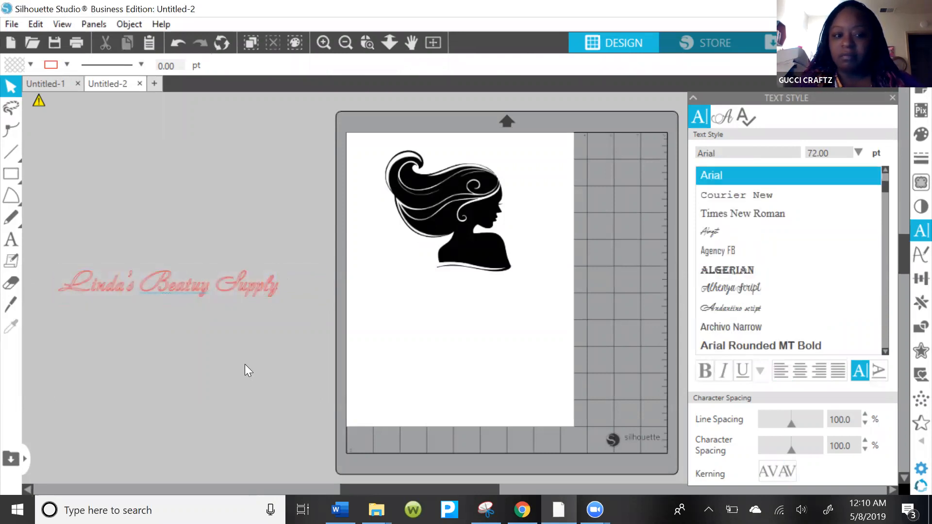
{"action": "mouse_move", "coordinate": [281, 298]}
{"action": "left_mouse_down"}
{"action": "mouse_move", "coordinate": [249, 302]}
{"action": "mouse_move", "coordinate": [286, 293]}
{"action": "left_mouse_up"}
{"action": "double_click", "coordinate": [276, 289]}
{"action": "left_click", "coordinate": [235, 291]}
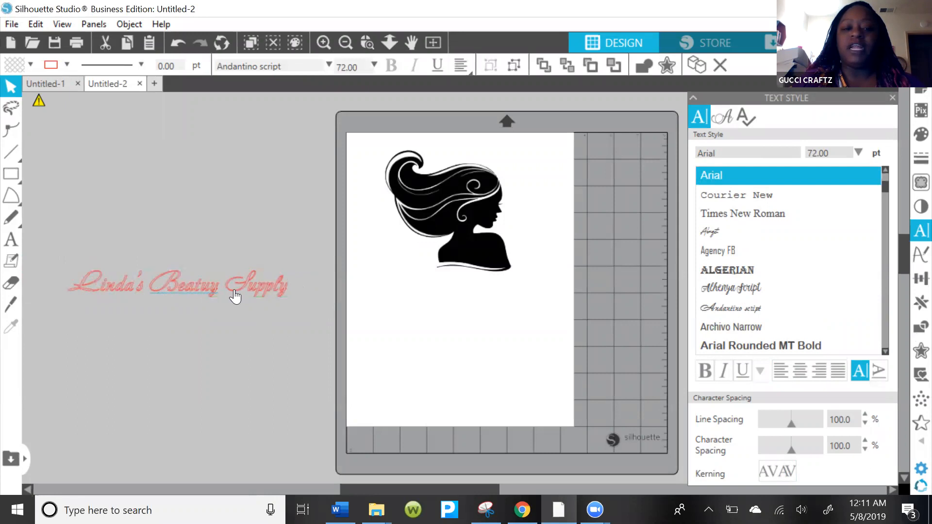
{"action": "left_click", "coordinate": [235, 295]}
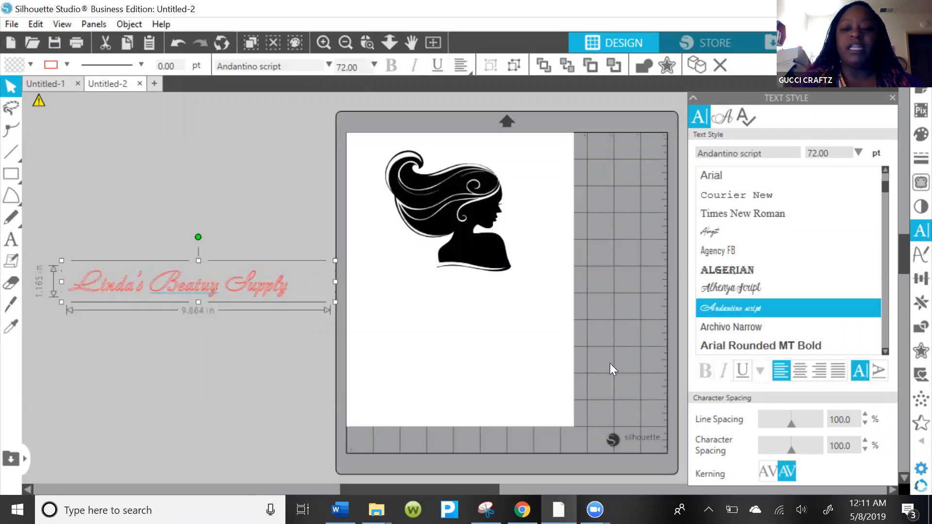
Set both the fill color and the line color of the text to black
{"action": "left_click", "coordinate": [912, 138]}
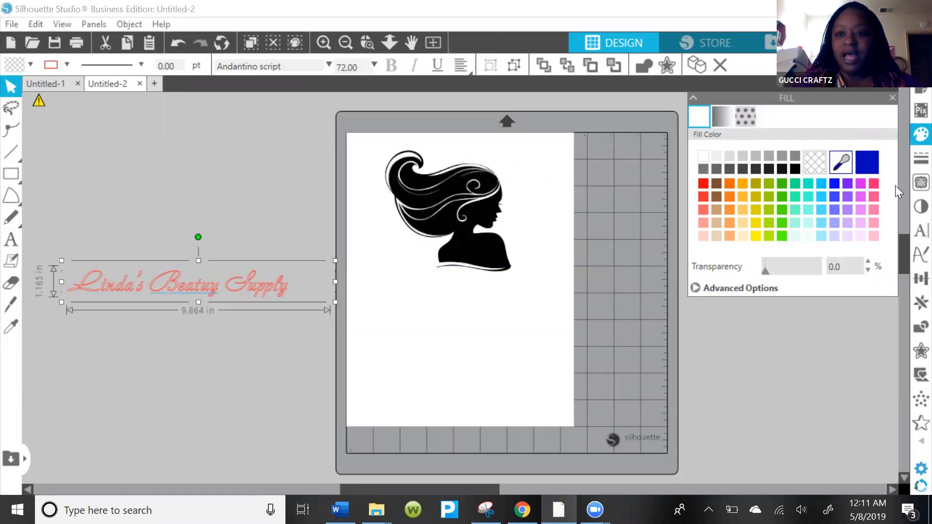
{"action": "left_click", "coordinate": [796, 169]}
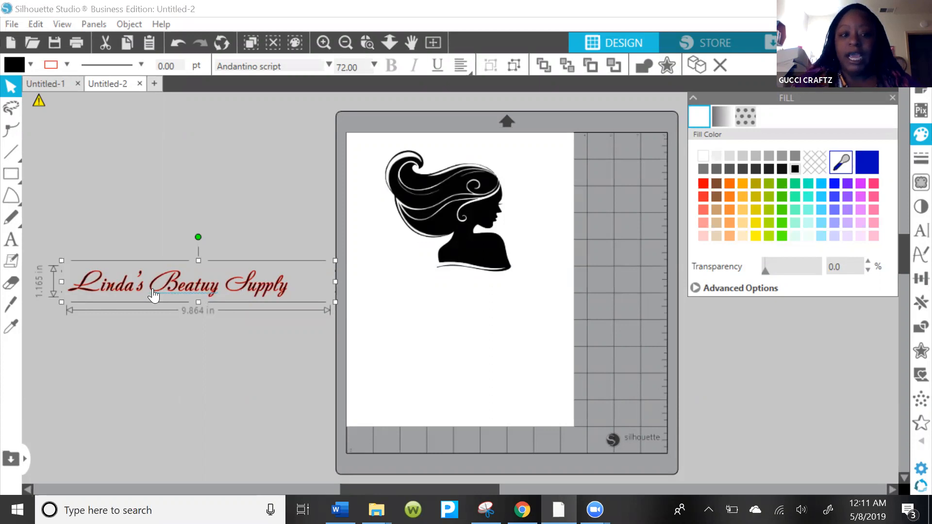
{"action": "left_click", "coordinate": [910, 157]}
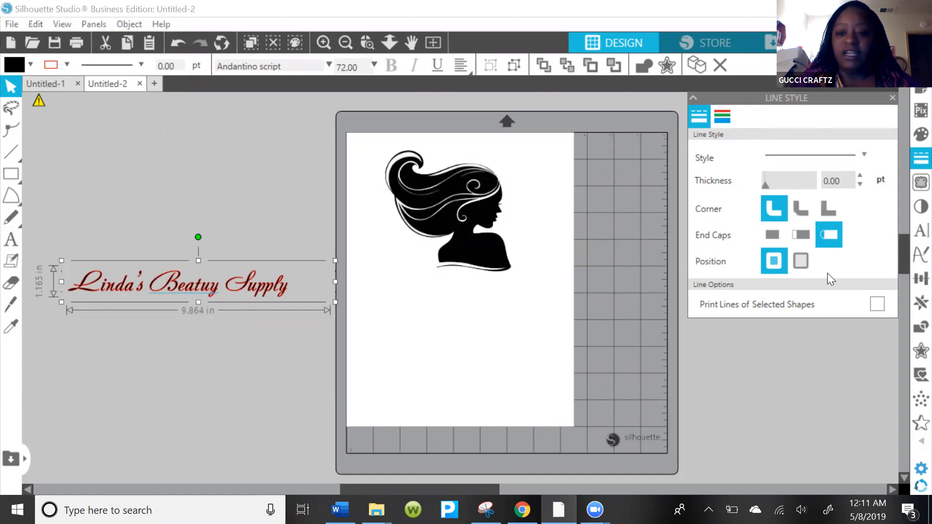
{"action": "left_click", "coordinate": [731, 118]}
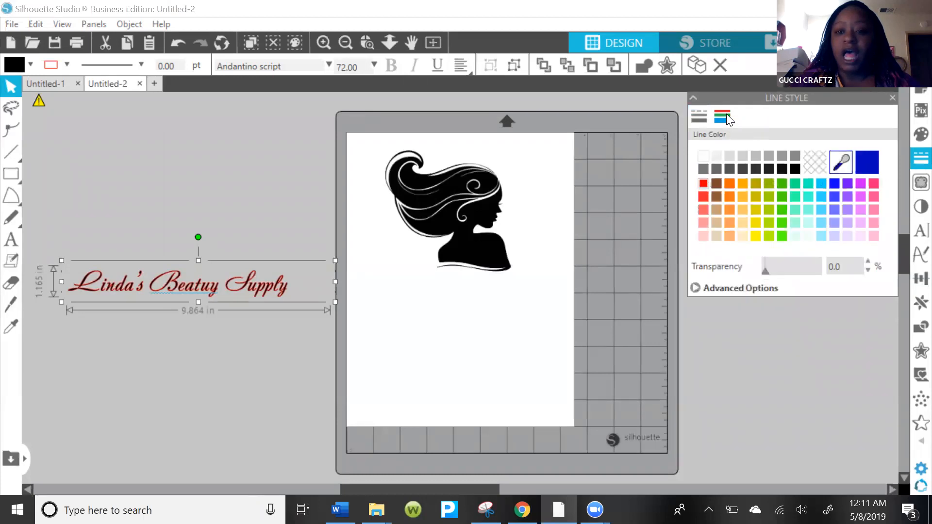
{"action": "left_click", "coordinate": [796, 168]}
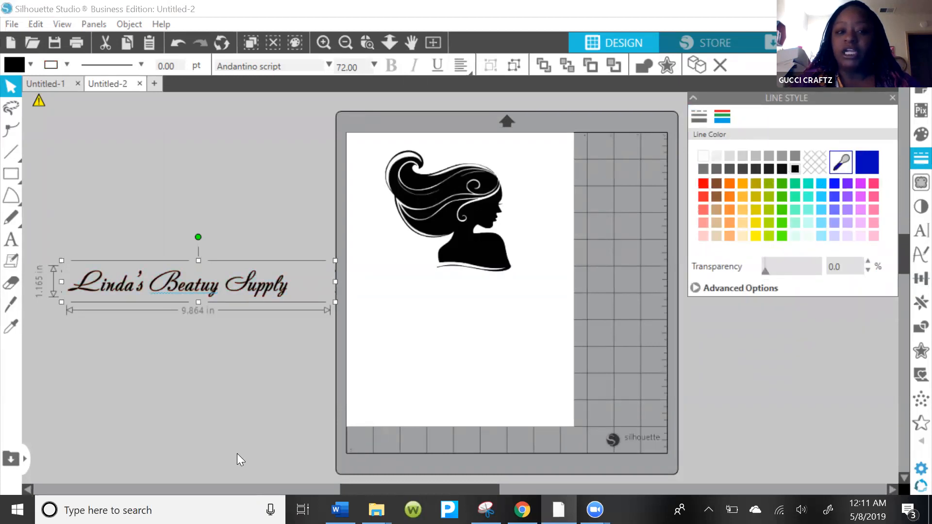
{"action": "left_click", "coordinate": [192, 408]}
{"action": "left_click", "coordinate": [175, 294]}
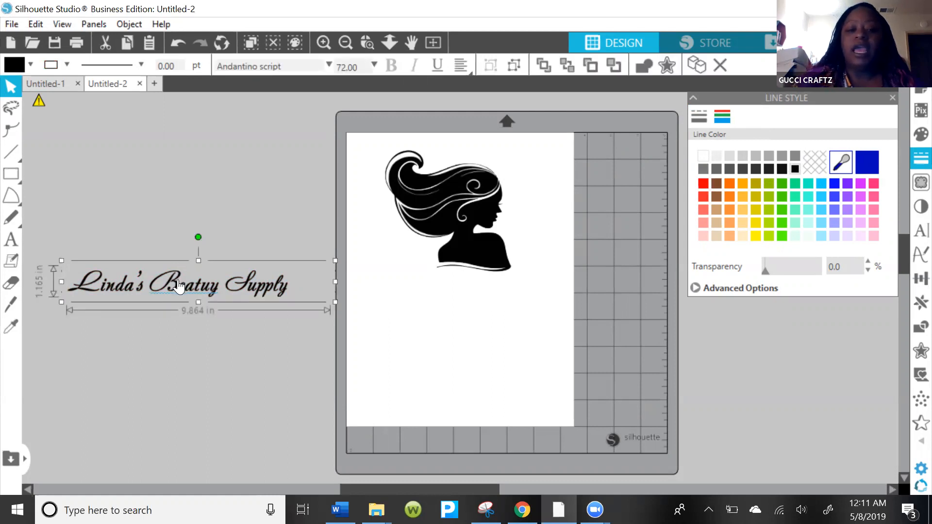
Place the text on the page beneath the silhouette, resize it to about 7.42 by 1.37 in, and nudge the silhouette to fit above it
{"action": "left_click_drag", "start_coordinate": [328, 297], "coordinate": [553, 315]}
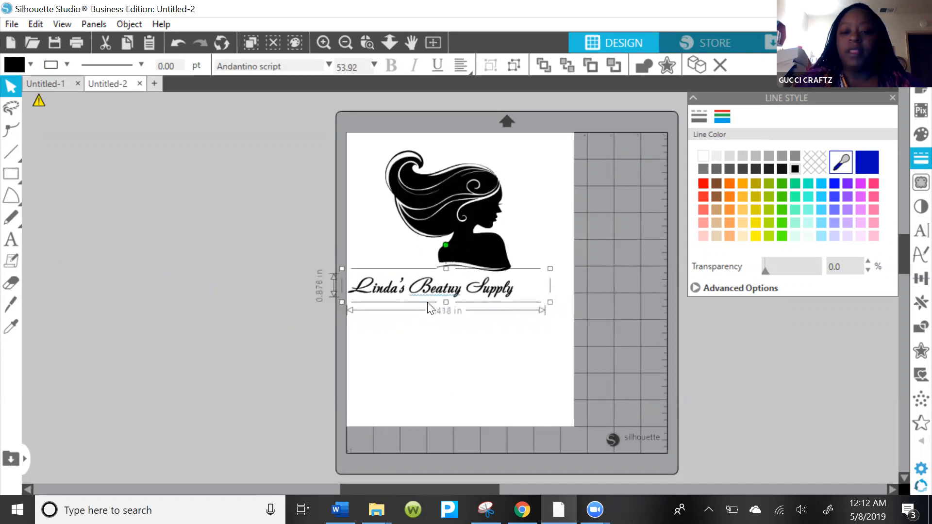
{"action": "left_click_drag", "start_coordinate": [446, 307], "coordinate": [491, 304]}
{"action": "left_click_drag", "start_coordinate": [459, 226], "coordinate": [452, 230]}
Correct the misspelled word "Beatuy" in the text to the suggested spelling "Beauty"
{"action": "left_click", "coordinate": [436, 301]}
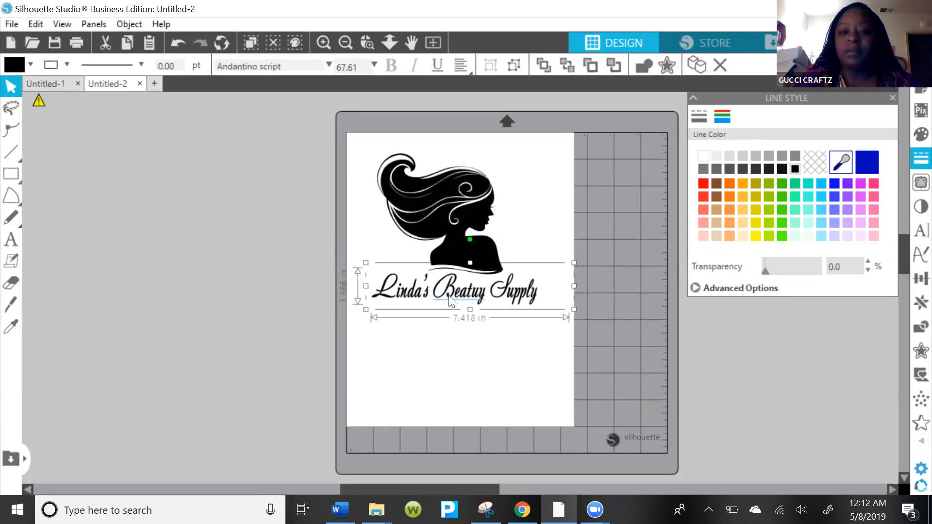
{"action": "right_click", "coordinate": [450, 291]}
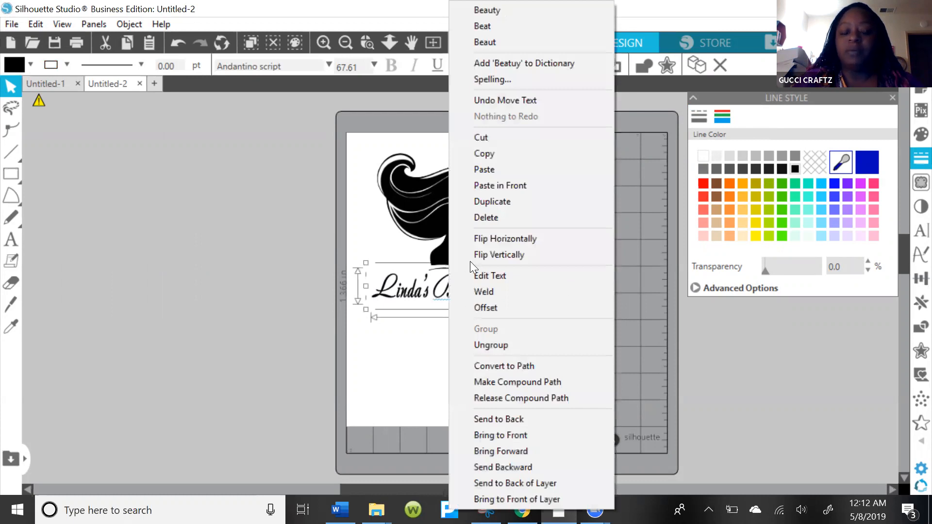
{"action": "left_click", "coordinate": [533, 318]}
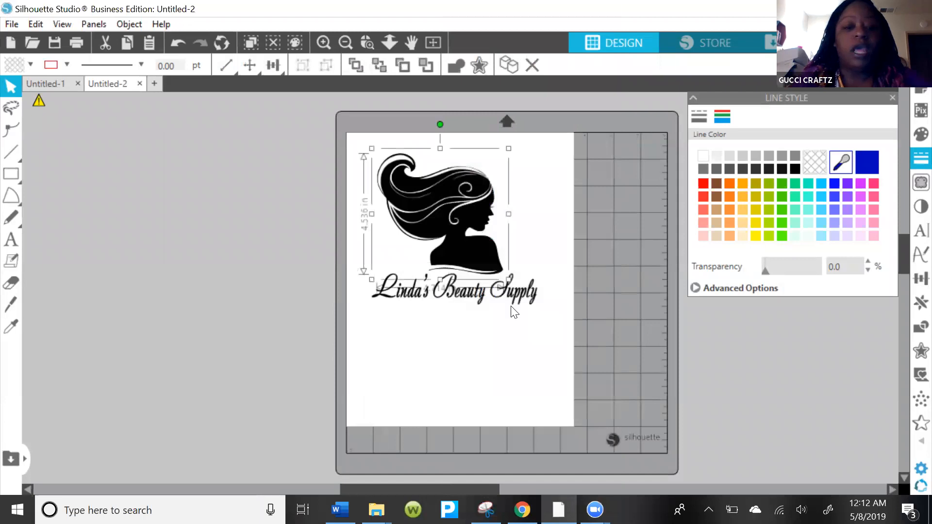
Try solid fill colors such as green on the silhouette and settle on light orange
{"action": "left_click", "coordinate": [909, 139]}
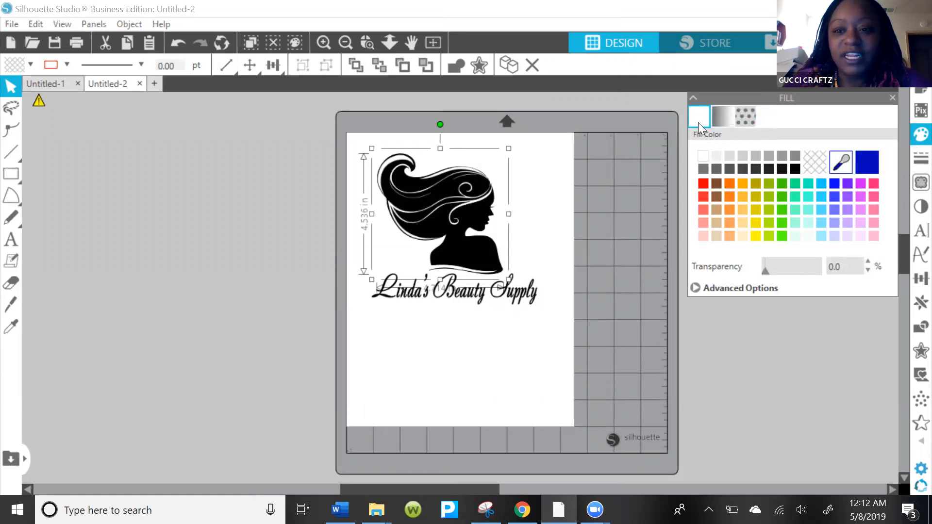
{"action": "left_click", "coordinate": [704, 169]}
{"action": "left_click", "coordinate": [727, 196]}
{"action": "left_click", "coordinate": [770, 196]}
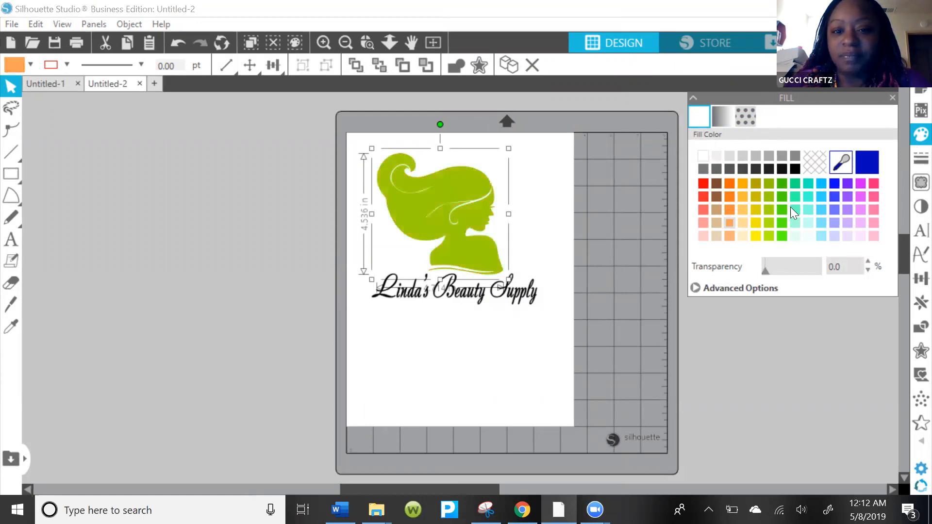
{"action": "left_click", "coordinate": [782, 192]}
{"action": "left_click", "coordinate": [731, 222]}
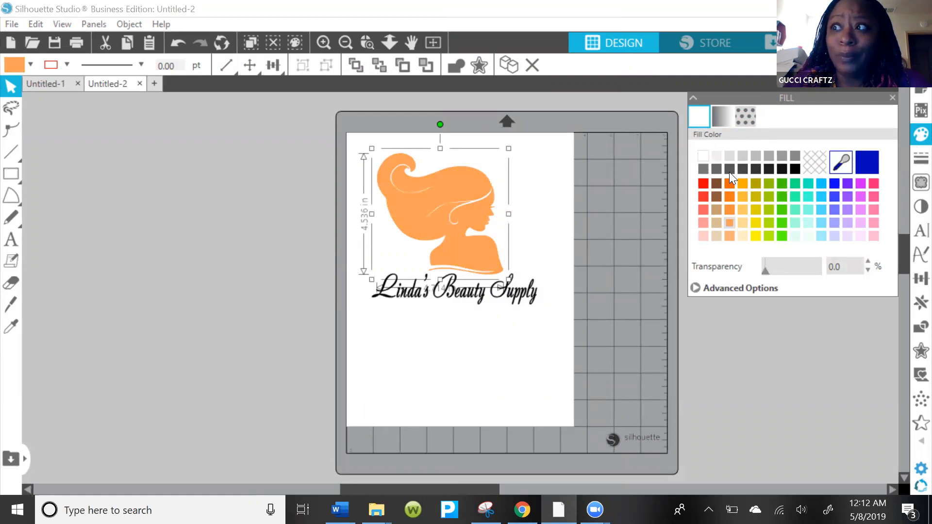
Apply a custom gradient fill to the silhouette and set its first color stop to magenta pink
{"action": "left_click", "coordinate": [727, 121]}
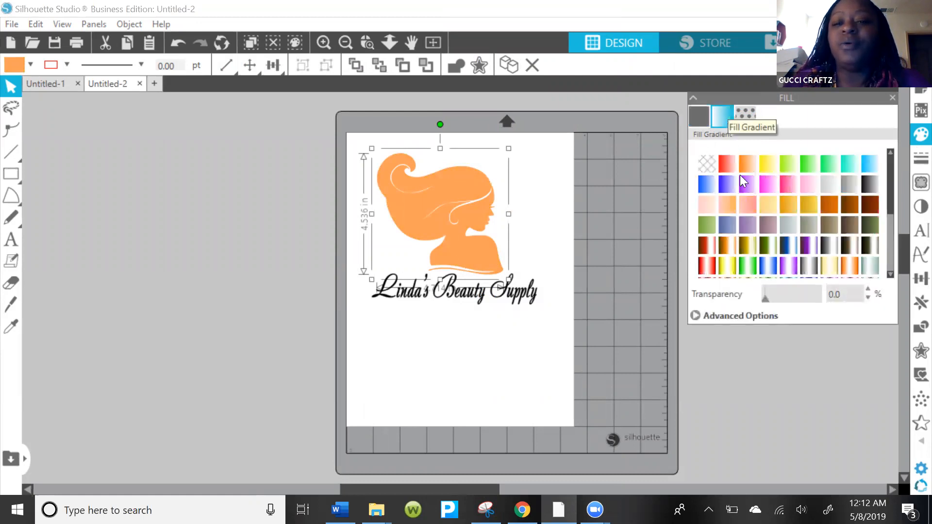
{"action": "left_click", "coordinate": [697, 315]}
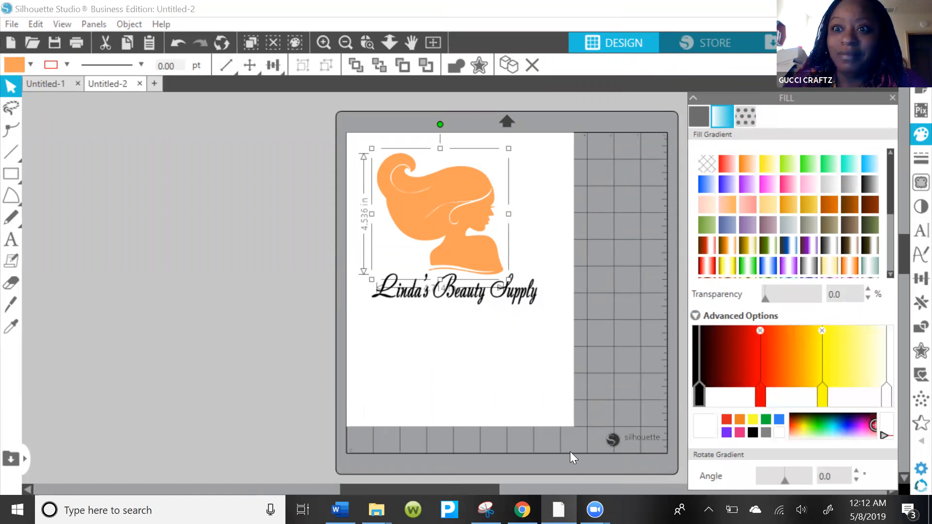
{"action": "left_click", "coordinate": [799, 426]}
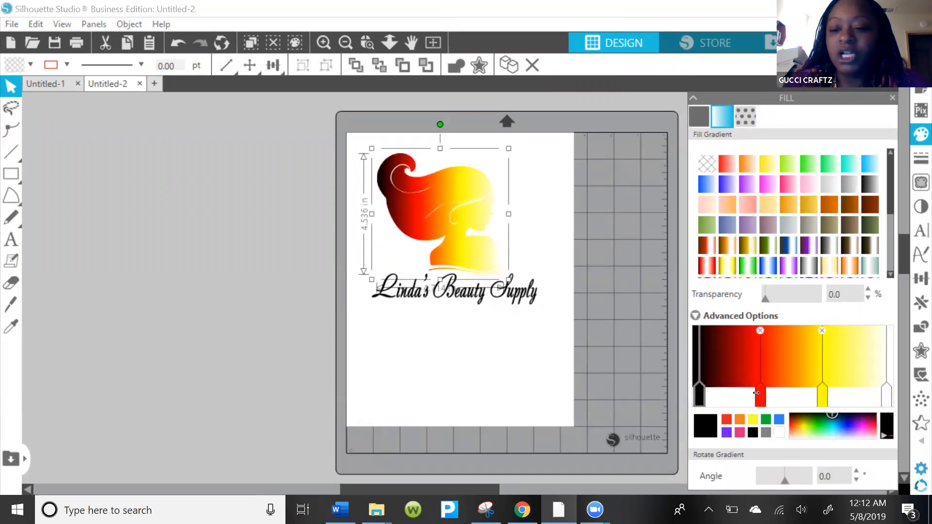
{"action": "left_click", "coordinate": [865, 427]}
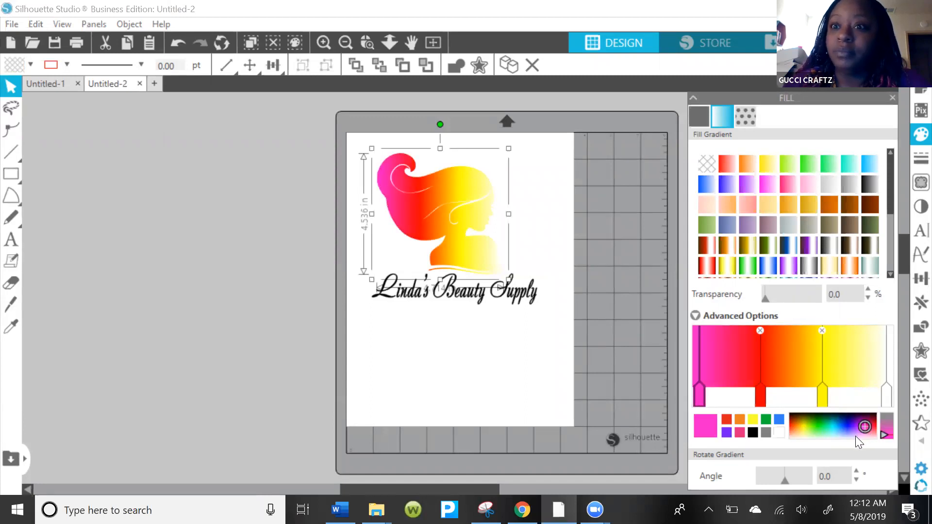
Try green on the gradient's third color stop, settle on cyan, and set the last stop to pink
{"action": "left_click", "coordinate": [822, 399]}
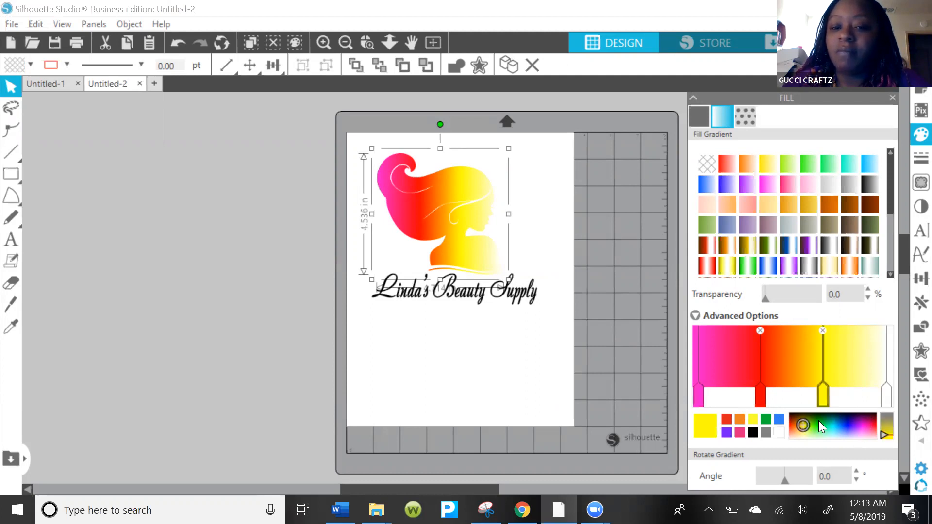
{"action": "left_click", "coordinate": [819, 421]}
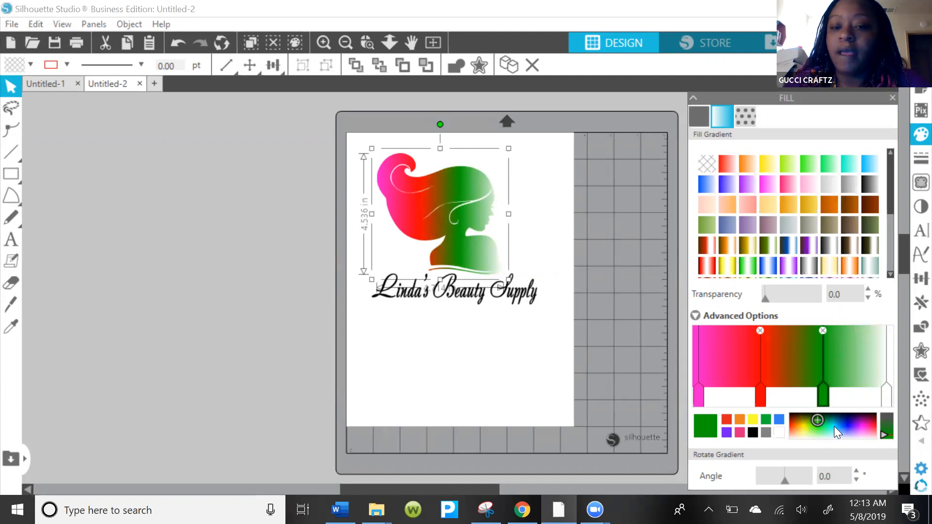
{"action": "left_click", "coordinate": [833, 426]}
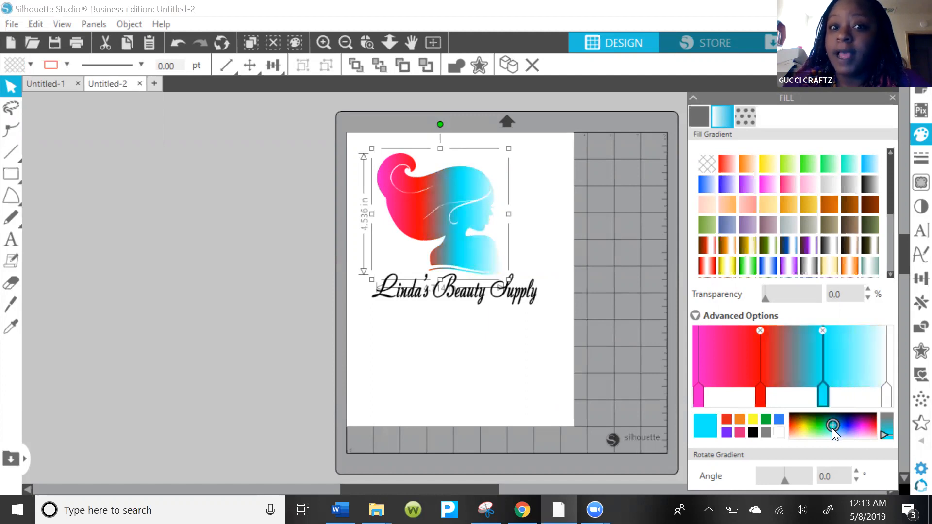
{"action": "left_click", "coordinate": [885, 401]}
{"action": "left_click", "coordinate": [739, 432]}
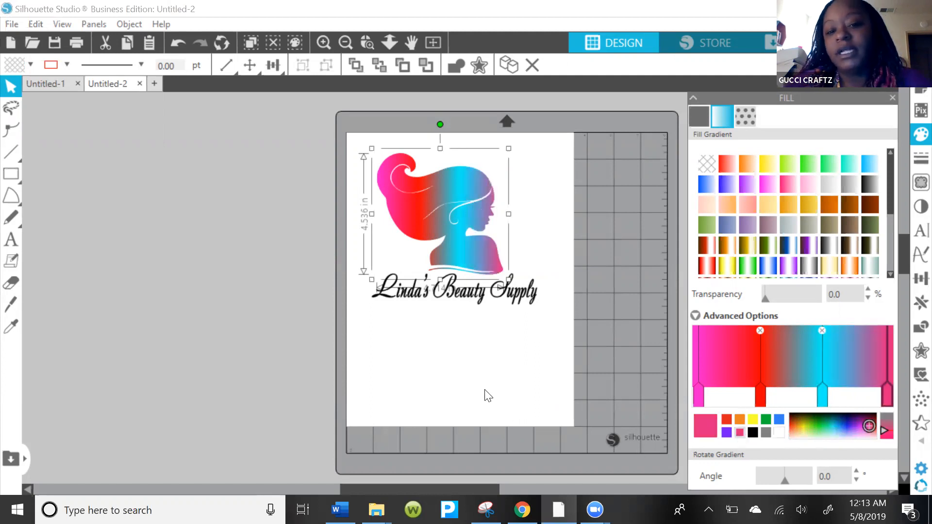
{"action": "left_click", "coordinate": [508, 381]}
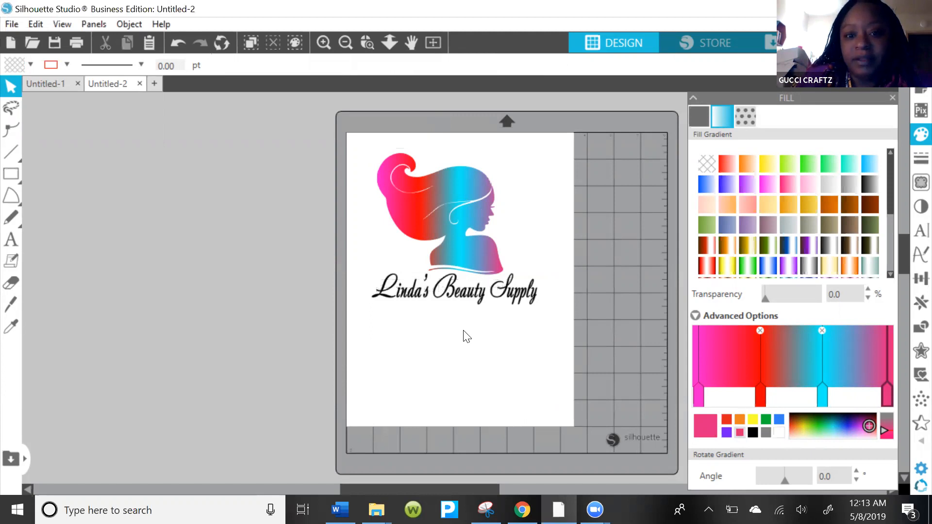
Shift the text slightly right, and try aligning the silhouette and text along their horizontal centers
{"action": "left_click_drag", "start_coordinate": [536, 298], "coordinate": [545, 295]}
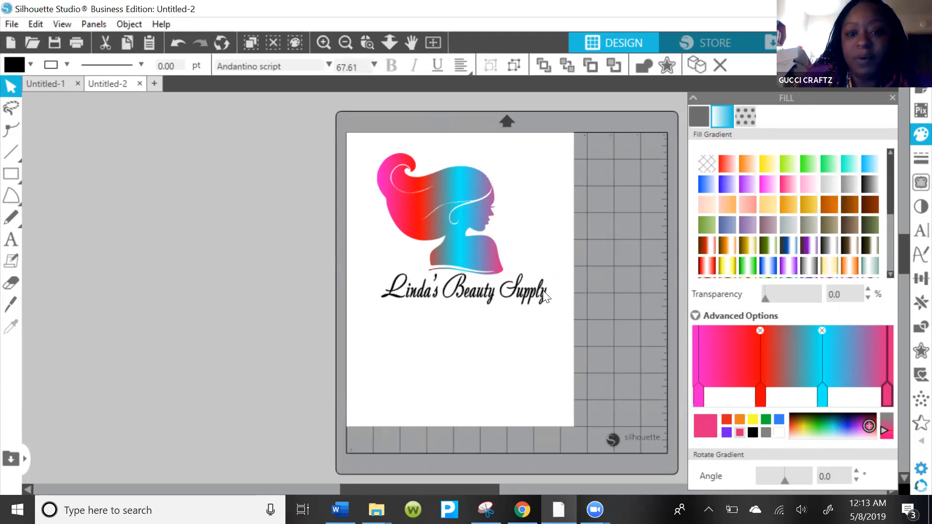
{"action": "left_click", "coordinate": [512, 341]}
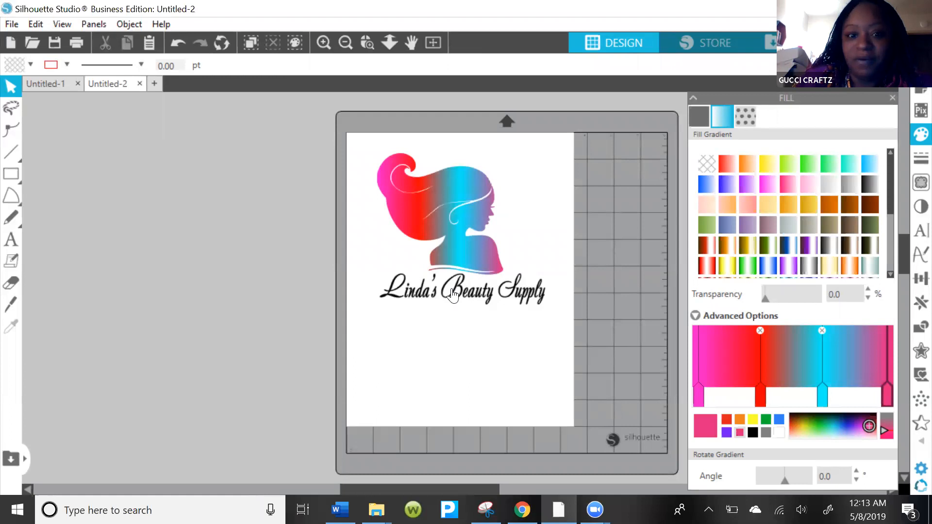
{"action": "left_click_drag", "start_coordinate": [361, 149], "coordinate": [505, 332]}
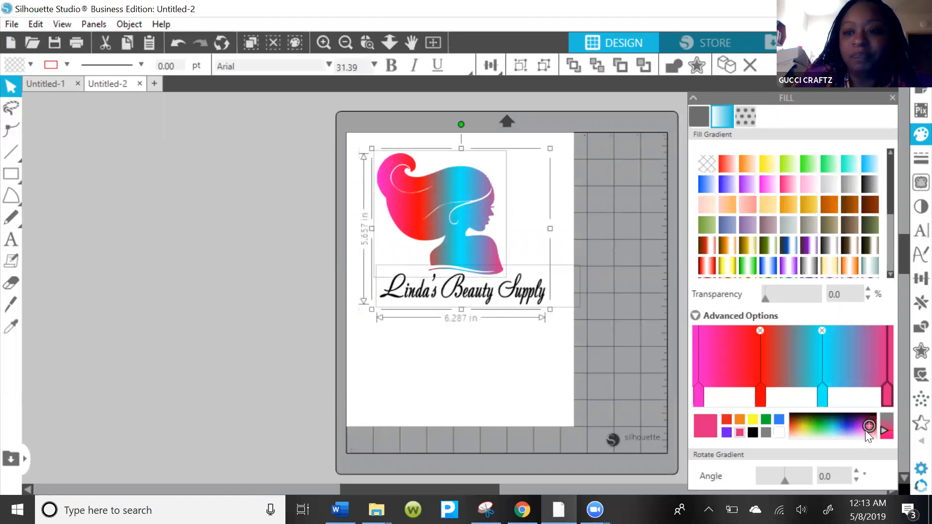
{"action": "left_click", "coordinate": [909, 280]}
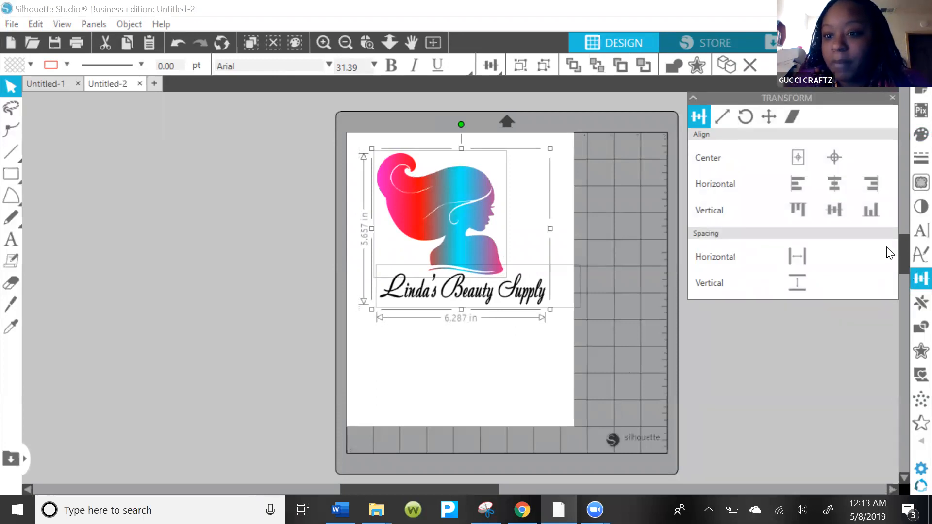
{"action": "left_click", "coordinate": [837, 187]}
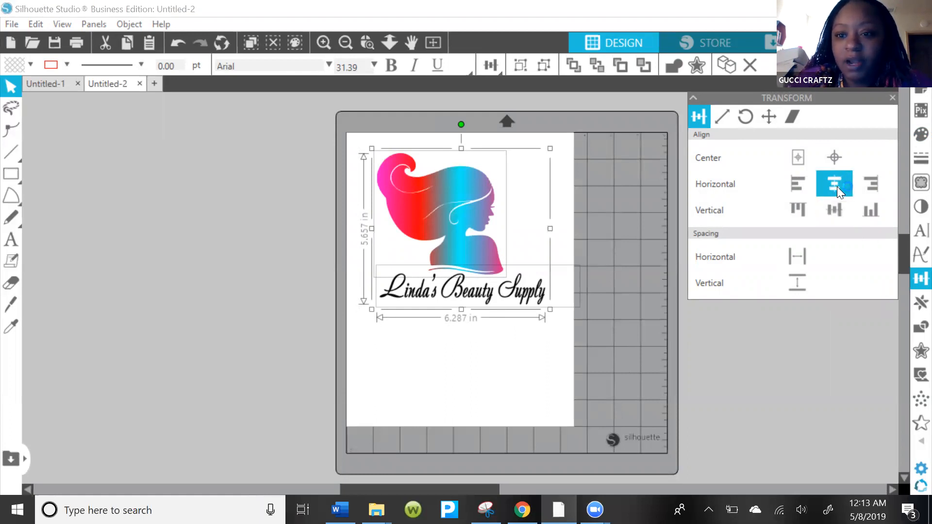
{"action": "left_click", "coordinate": [463, 417]}
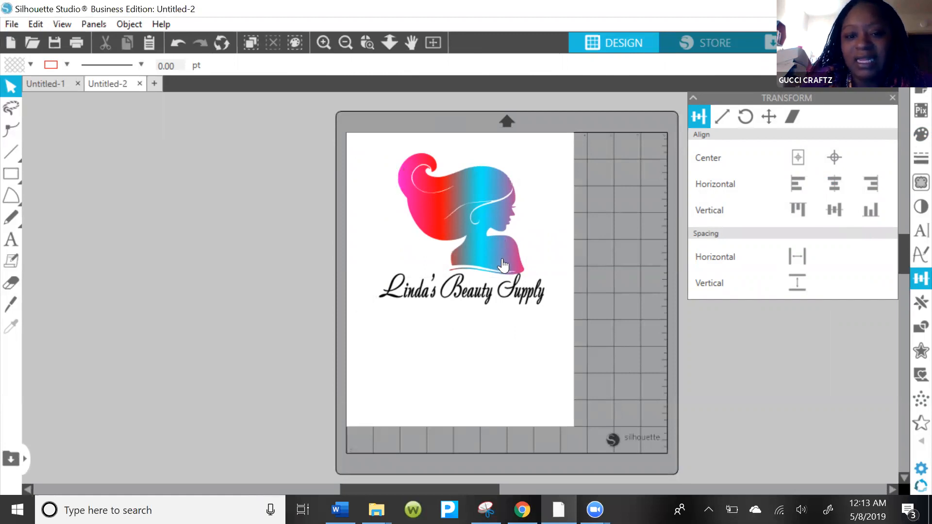
Move the silhouette left, shrink the text to about 7.15 by 1.32 in, and position the text beneath the silhouette
{"action": "left_click_drag", "start_coordinate": [487, 258], "coordinate": [486, 258]}
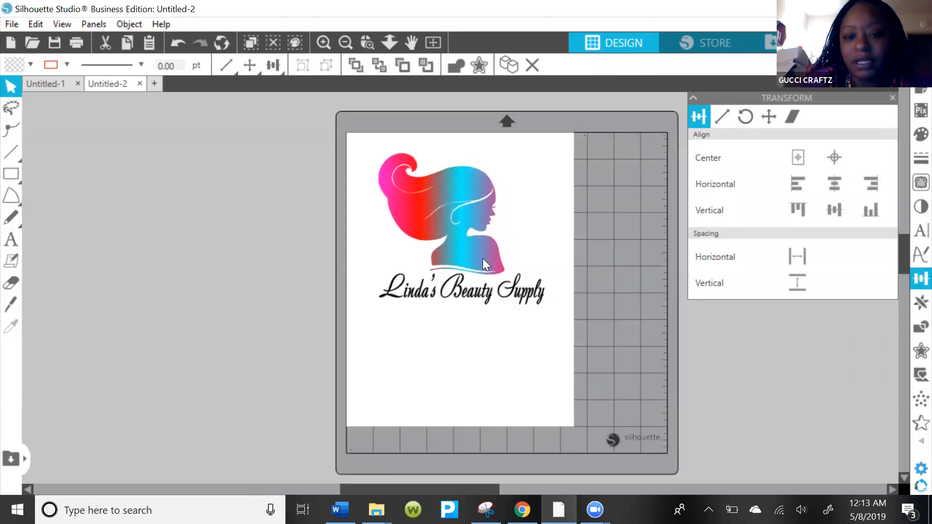
{"action": "left_click", "coordinate": [469, 321]}
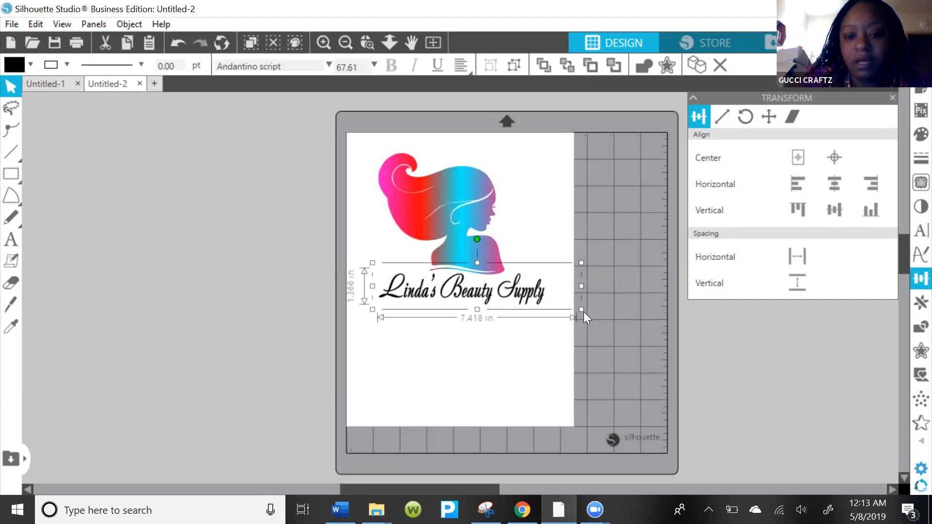
{"action": "left_click_drag", "start_coordinate": [581, 309], "coordinate": [574, 309]}
{"action": "key", "text": "Right"}
{"action": "key", "text": "Right"}
{"action": "key", "text": "Right"}
{"action": "key", "text": "Right"}
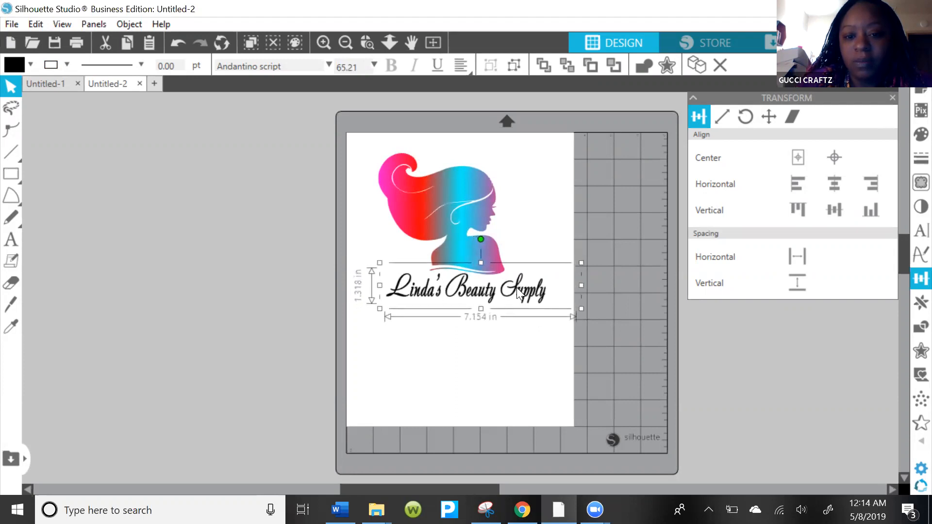
{"action": "left_click", "coordinate": [497, 355]}
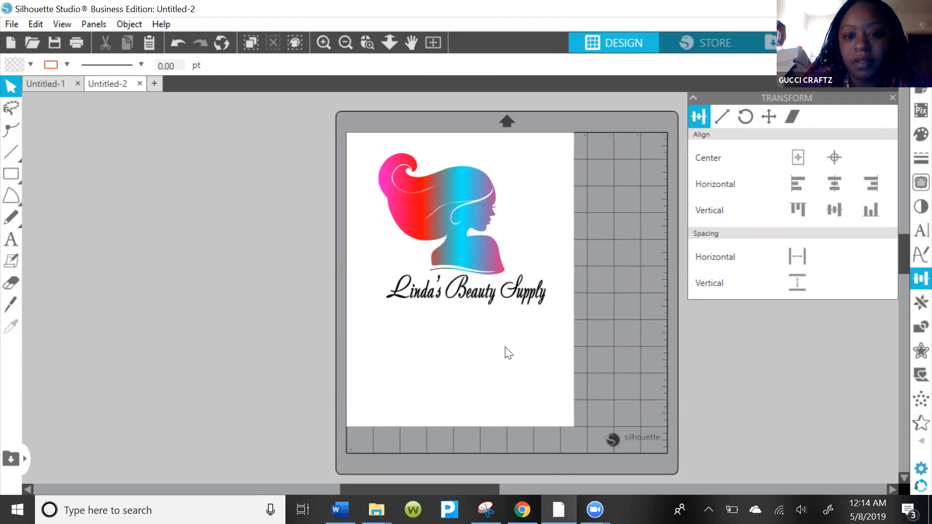
{"action": "left_click_drag", "start_coordinate": [533, 311], "coordinate": [515, 290]}
{"action": "left_click", "coordinate": [517, 337]}
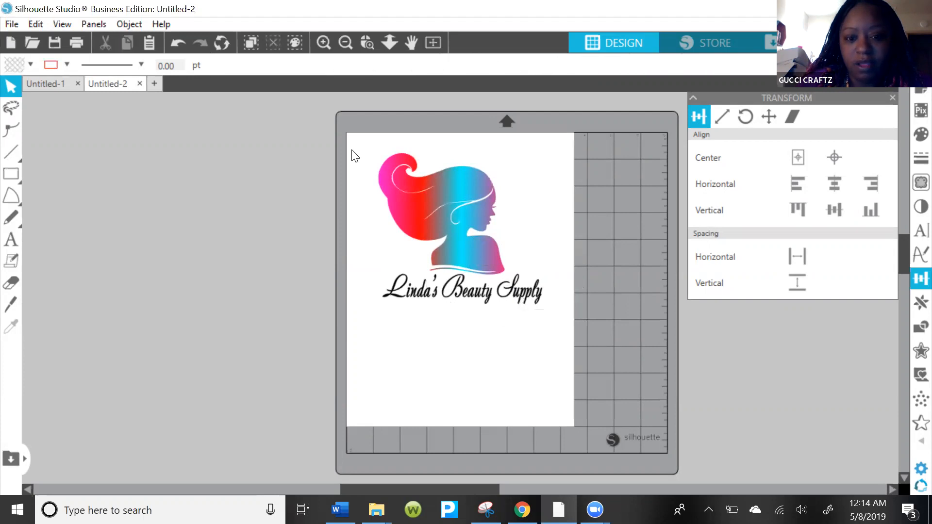
Group the silhouette and the text into one object
{"action": "left_click_drag", "start_coordinate": [364, 146], "coordinate": [554, 337]}
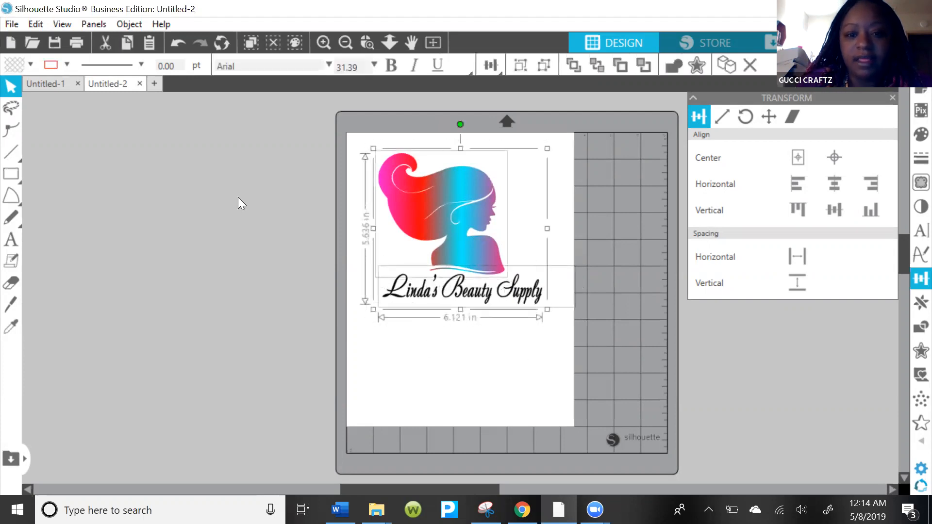
{"action": "left_click", "coordinate": [102, 24]}
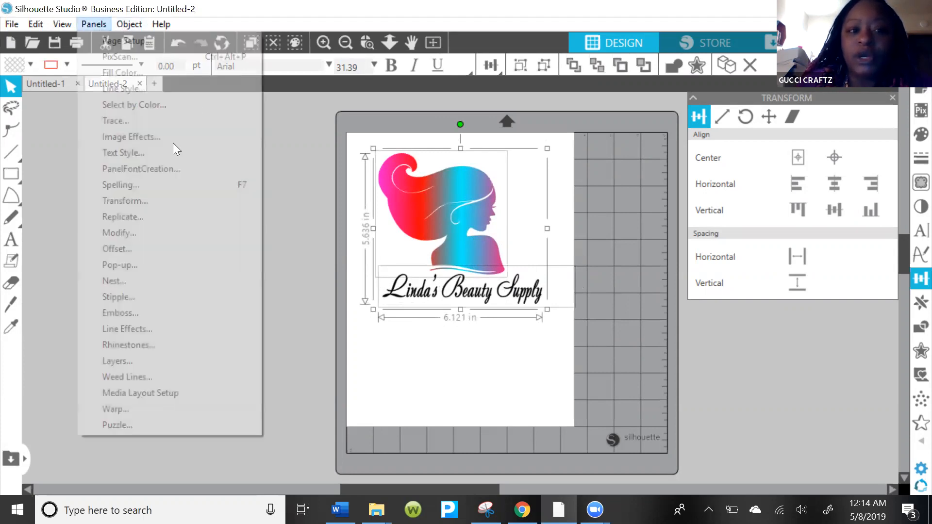
{"action": "key", "text": "Right"}
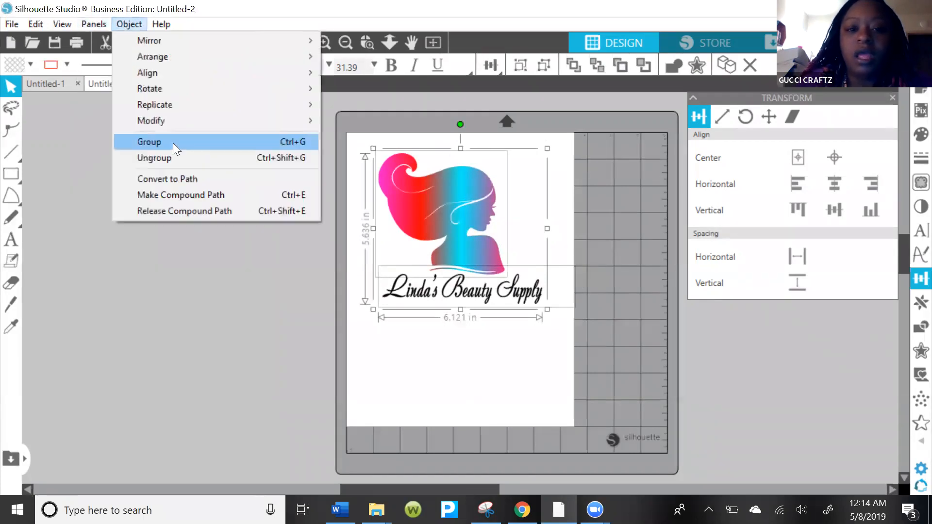
{"action": "left_click", "coordinate": [174, 144]}
Move the grouped logo off the page to test the grouping, and place it back on the upper part of the page
{"action": "left_click_drag", "start_coordinate": [456, 225], "coordinate": [427, 259]}
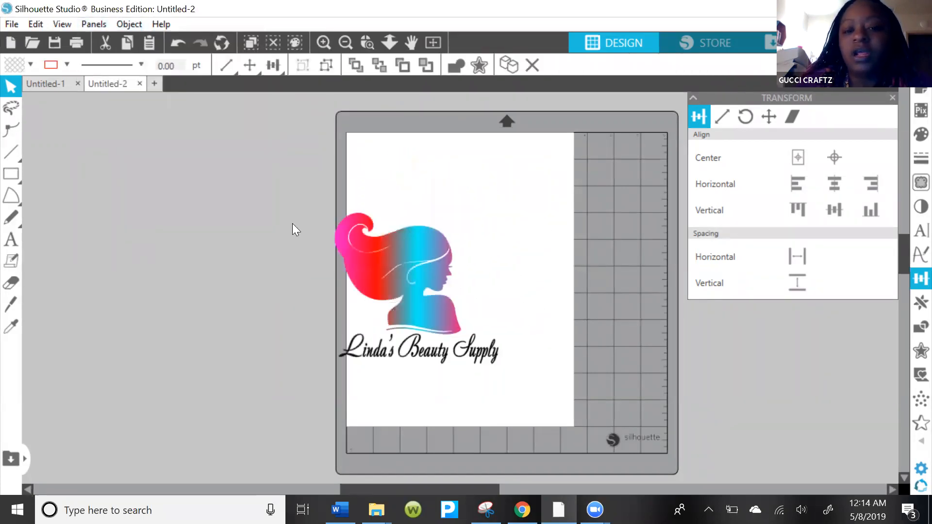
{"action": "left_click", "coordinate": [192, 226]}
{"action": "left_click_drag", "start_coordinate": [411, 327], "coordinate": [165, 293]}
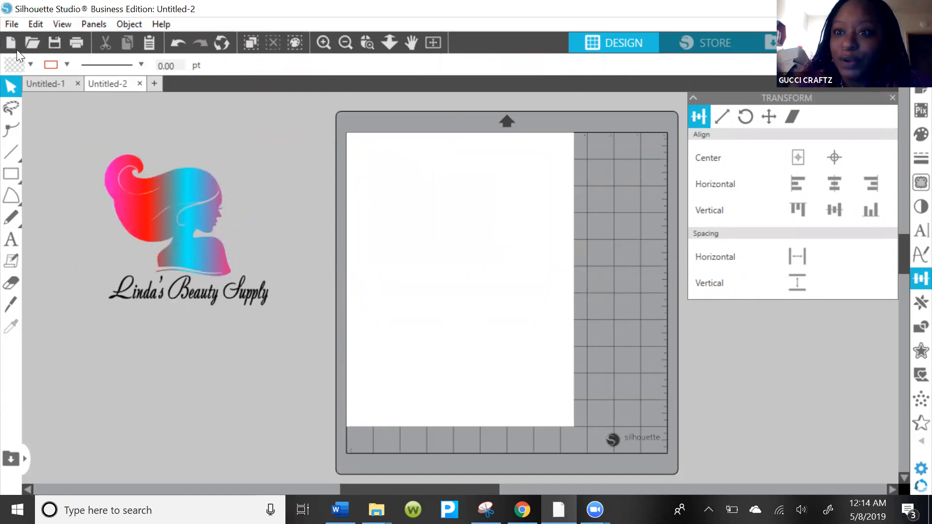
{"action": "left_click", "coordinate": [184, 246]}
{"action": "left_click_drag", "start_coordinate": [231, 279], "coordinate": [474, 262]}
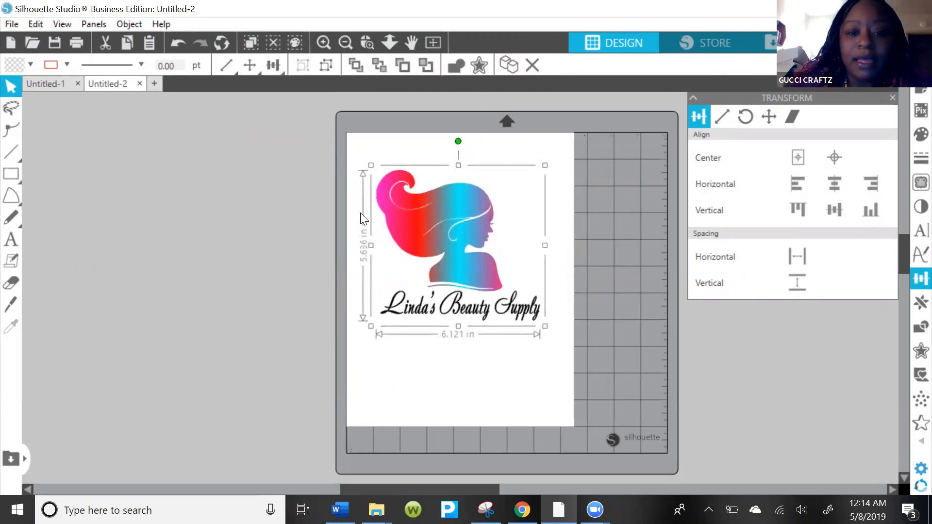
Save the design to the hard drive in the Pictures folder as "linda bs" in Silhouette Studio V3 format
{"action": "left_click", "coordinate": [9, 25]}
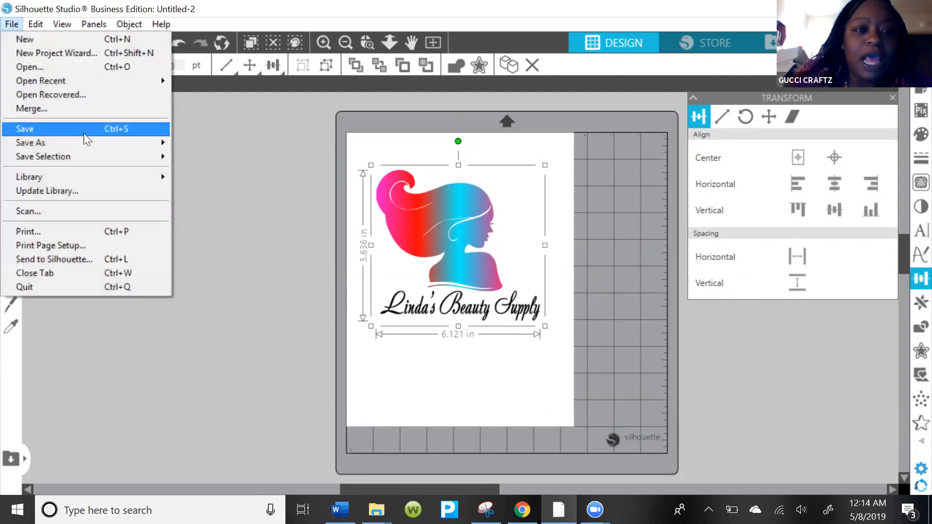
{"action": "mouse_move", "coordinate": [77, 141]}
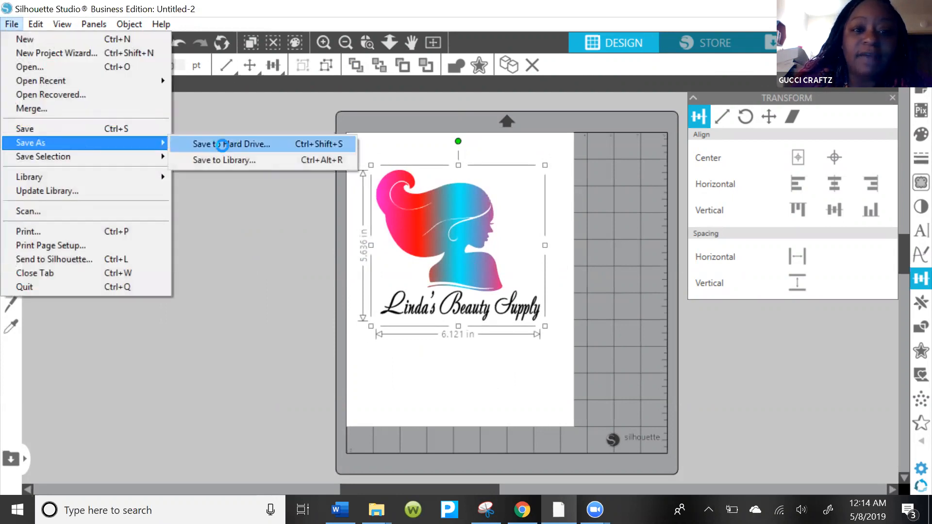
{"action": "left_click", "coordinate": [222, 145]}
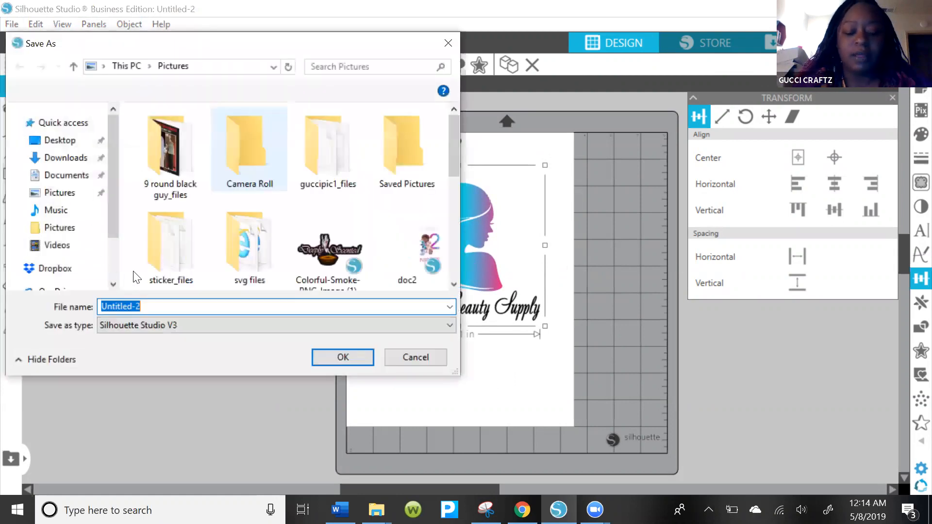
{"action": "type", "text": "linda"}
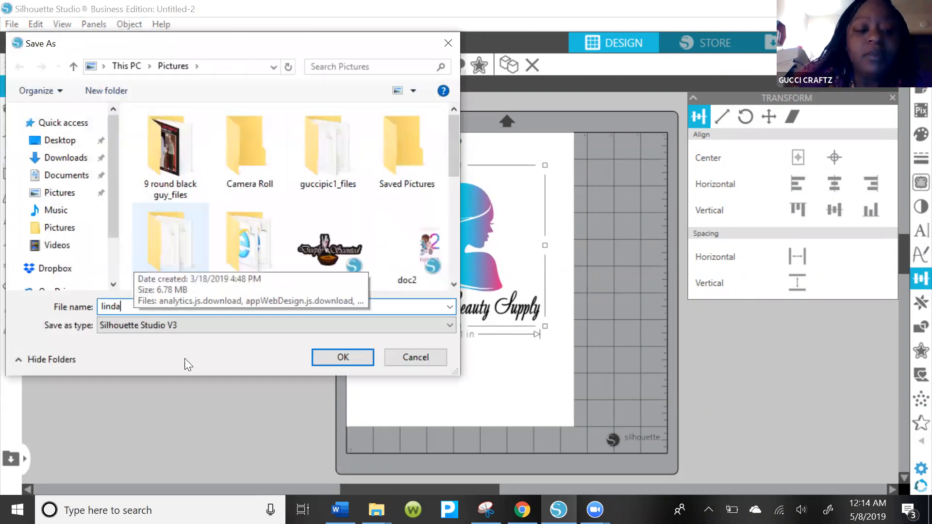
{"action": "type", "text": "bs"}
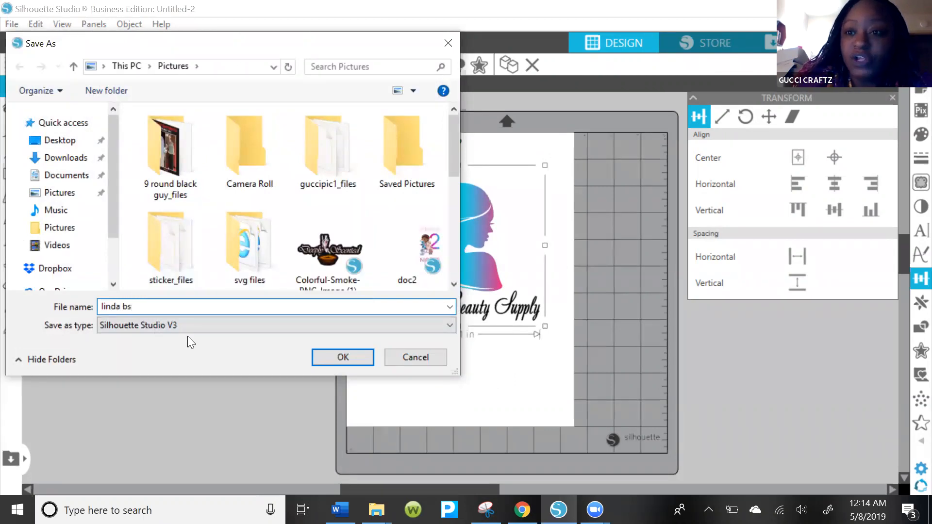
{"action": "left_click", "coordinate": [343, 357]}
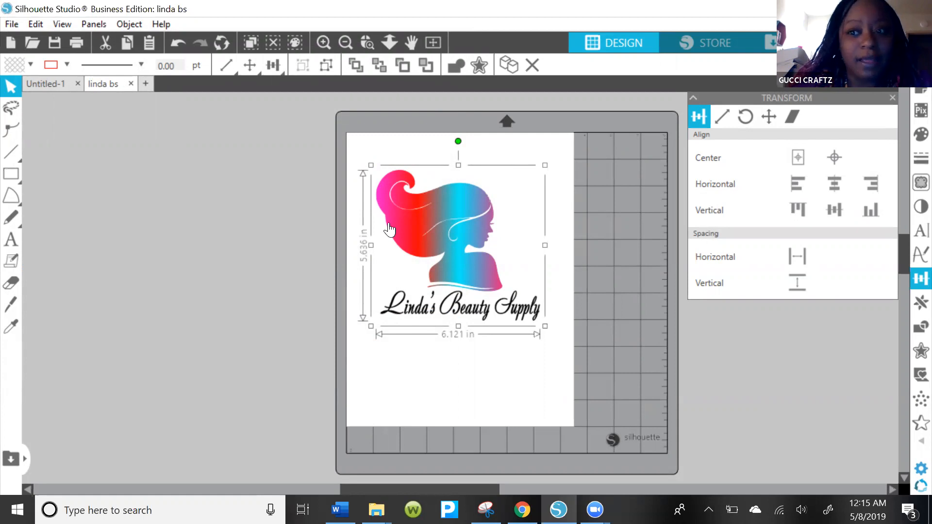
Export the design to the hard drive as the PNG "linda bs" in Pictures, at 150 dots per inch with a transparent background
{"action": "left_click", "coordinate": [11, 24]}
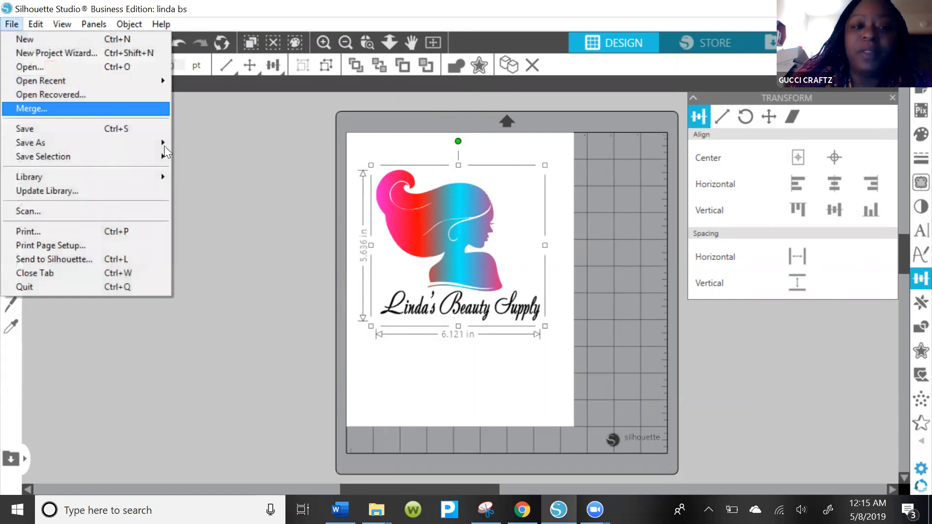
{"action": "mouse_move", "coordinate": [164, 145]}
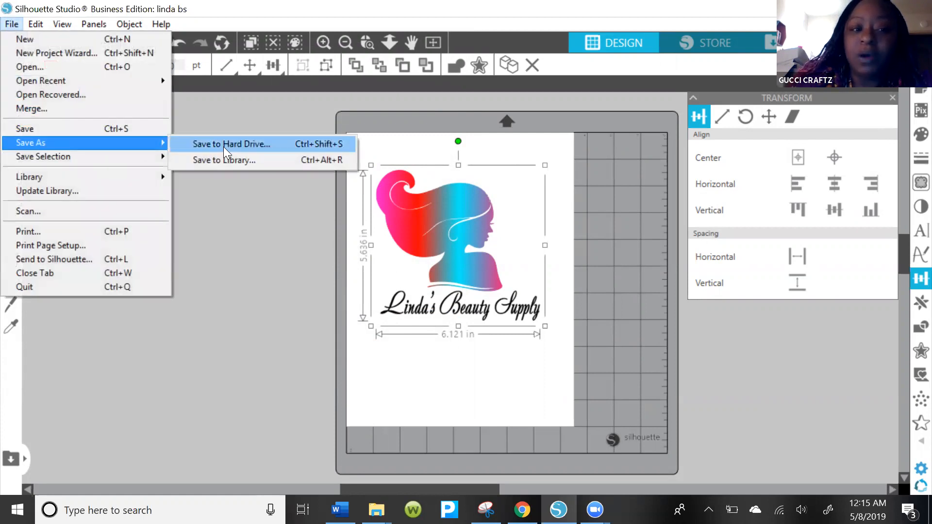
{"action": "left_click", "coordinate": [224, 146]}
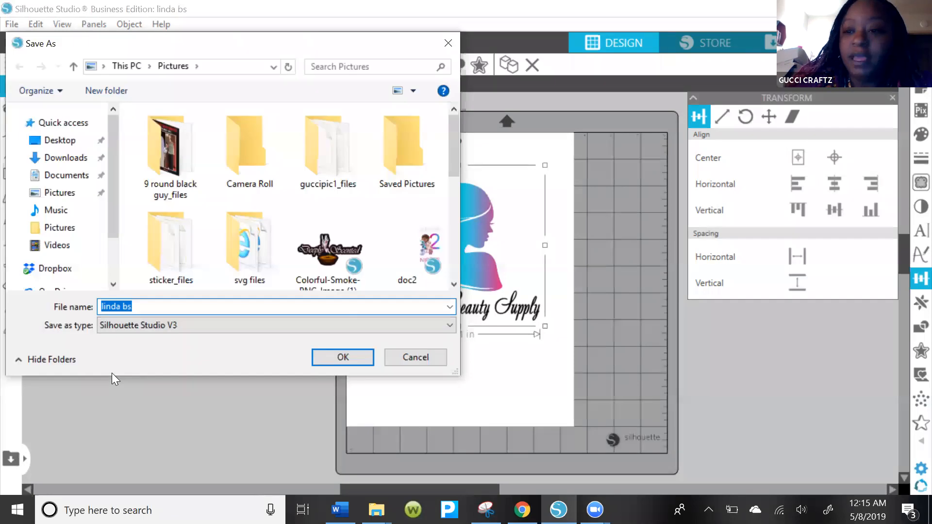
{"action": "key", "text": "Tab"}
{"action": "key", "text": "alt+Down"}
{"action": "left_click", "coordinate": [111, 373]}
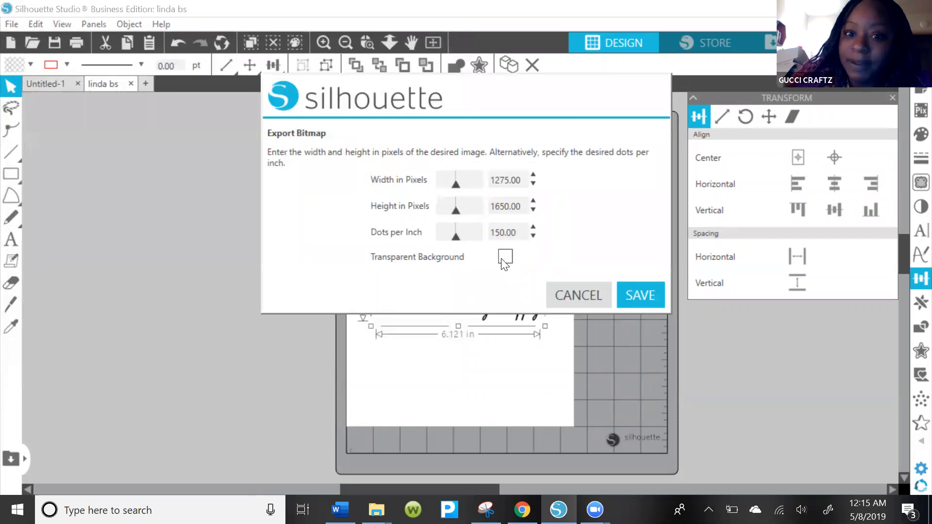
{"action": "left_click", "coordinate": [505, 257]}
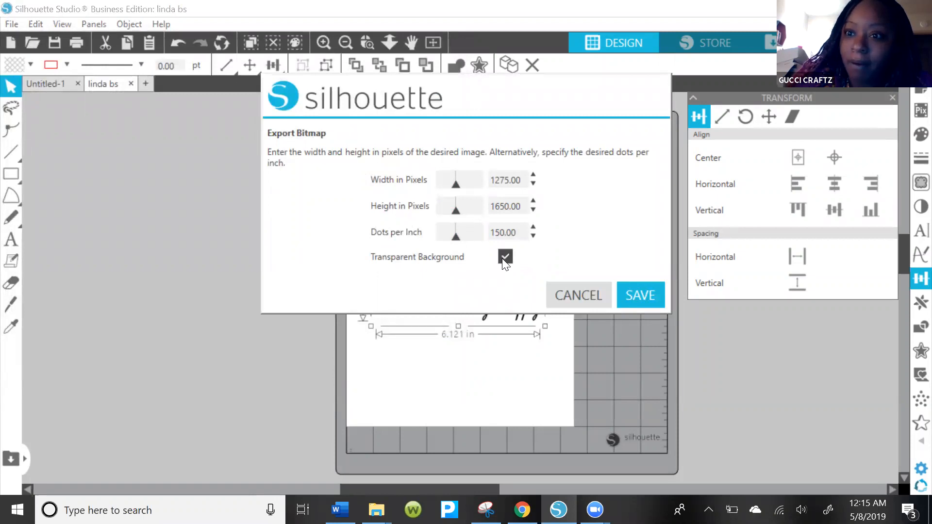
{"action": "left_click", "coordinate": [640, 295]}
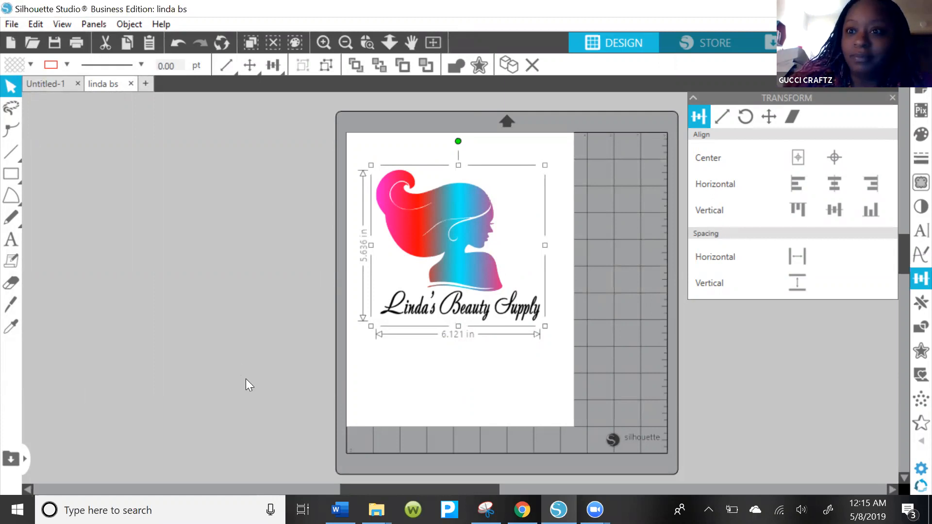
Switch to the blank document in Word, maximize its window, and dismiss the Document Recovery list
{"action": "scroll", "coordinate": [246, 377], "scroll_direction": "down", "scroll_amount": 1}
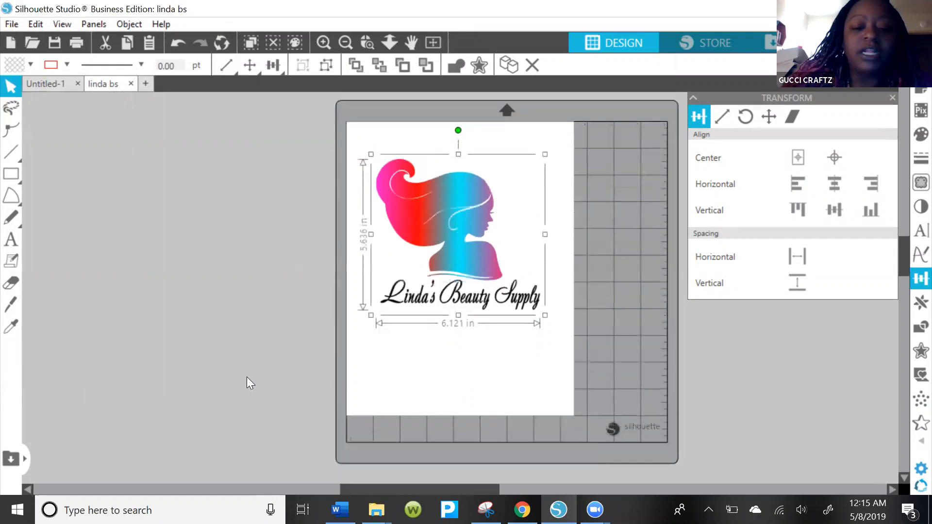
{"action": "scroll", "coordinate": [247, 379], "scroll_direction": "down", "scroll_amount": 1}
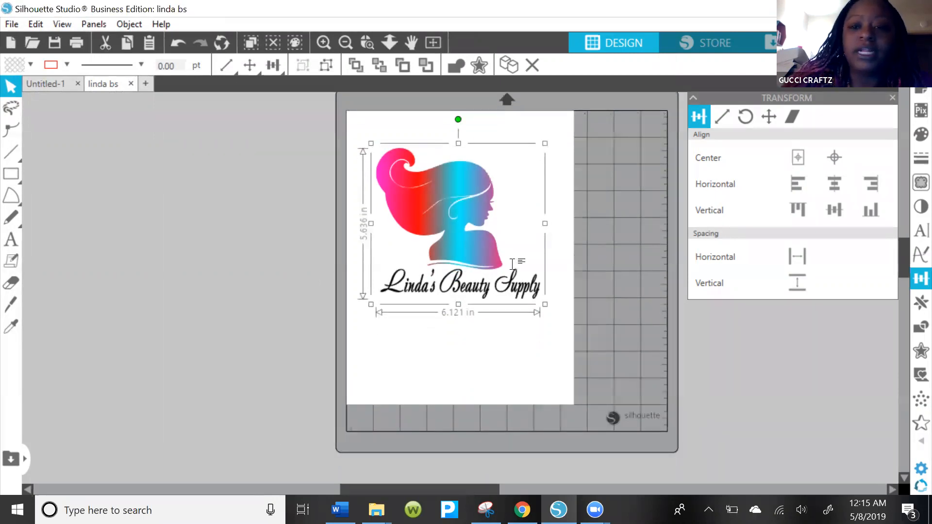
{"action": "scroll", "coordinate": [507, 272], "scroll_direction": "up", "scroll_amount": 1}
{"action": "left_click", "coordinate": [340, 449]}
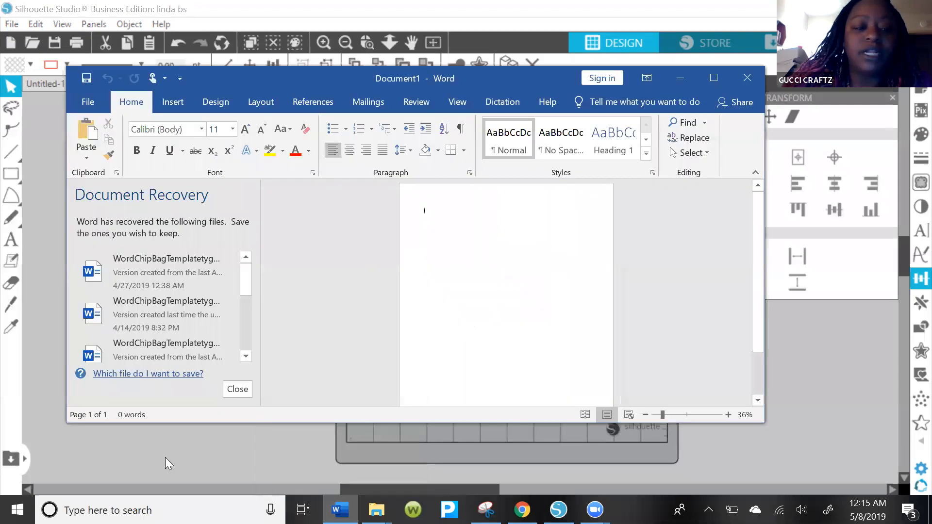
{"action": "key", "text": "super+Up"}
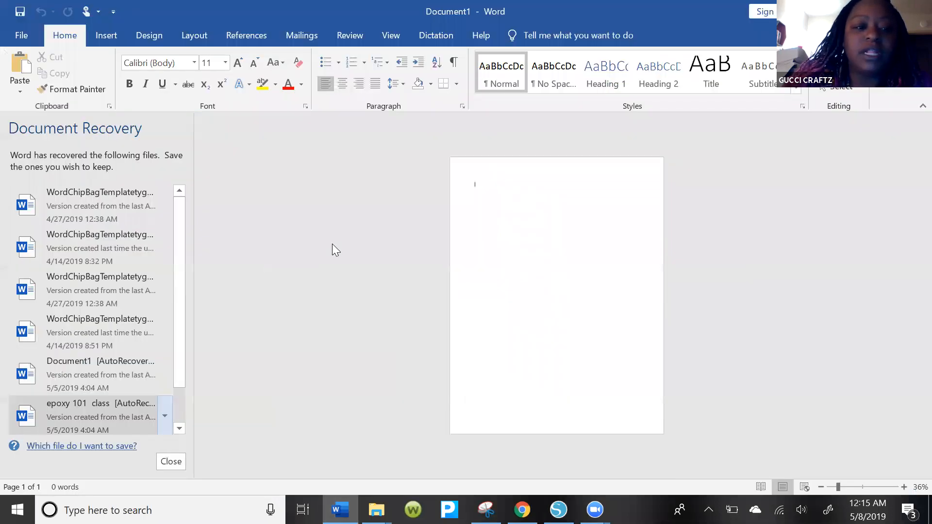
{"action": "left_click", "coordinate": [170, 461]}
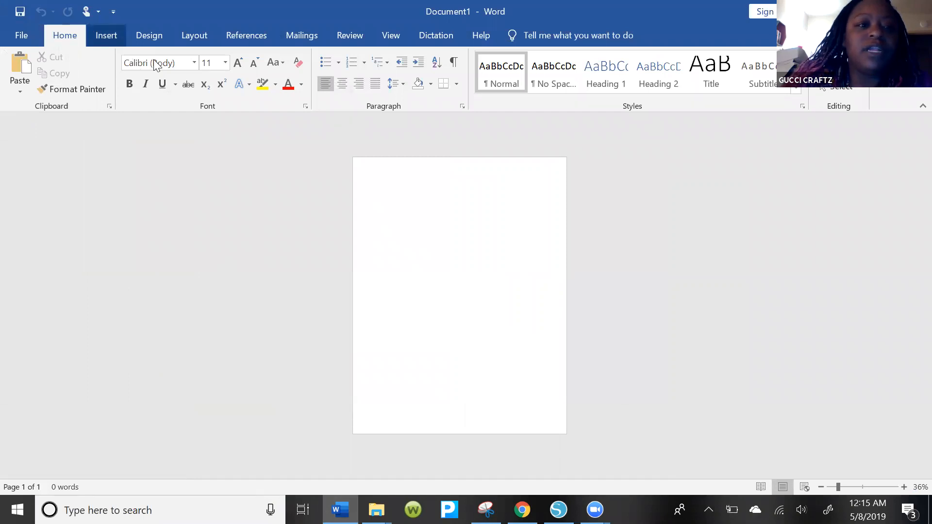
Insert the picture "linda bs.png" into the blank document and shrink it to a bit under half the page width
{"action": "left_click", "coordinate": [106, 35]}
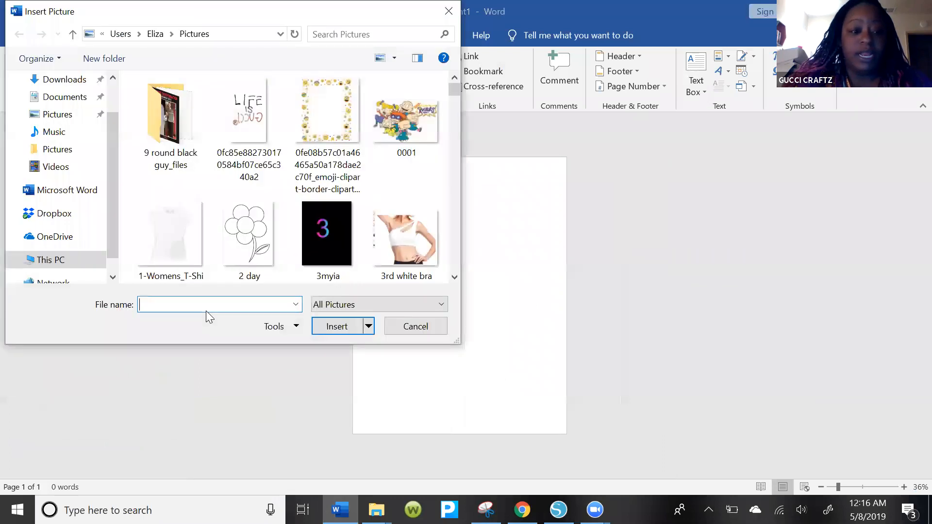
{"action": "type", "text": "lin"}
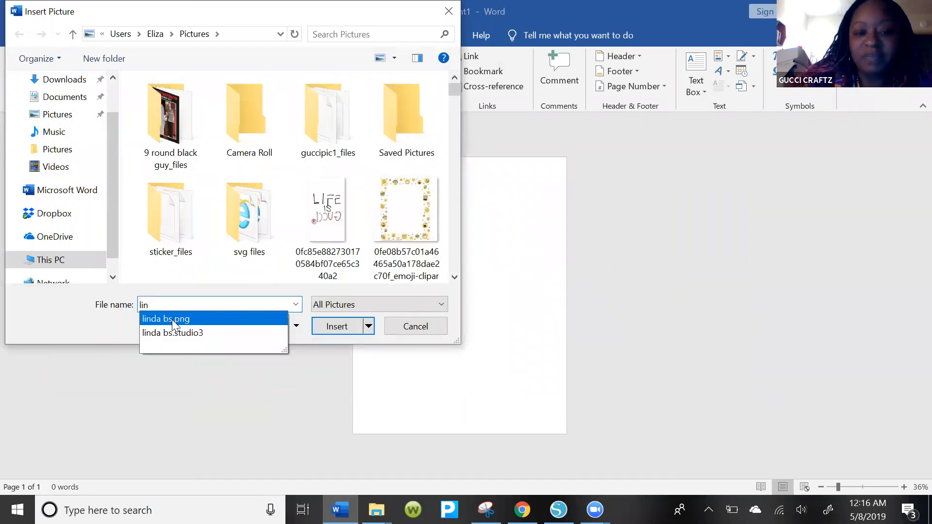
{"action": "left_click", "coordinate": [172, 320]}
{"action": "left_click", "coordinate": [331, 331]}
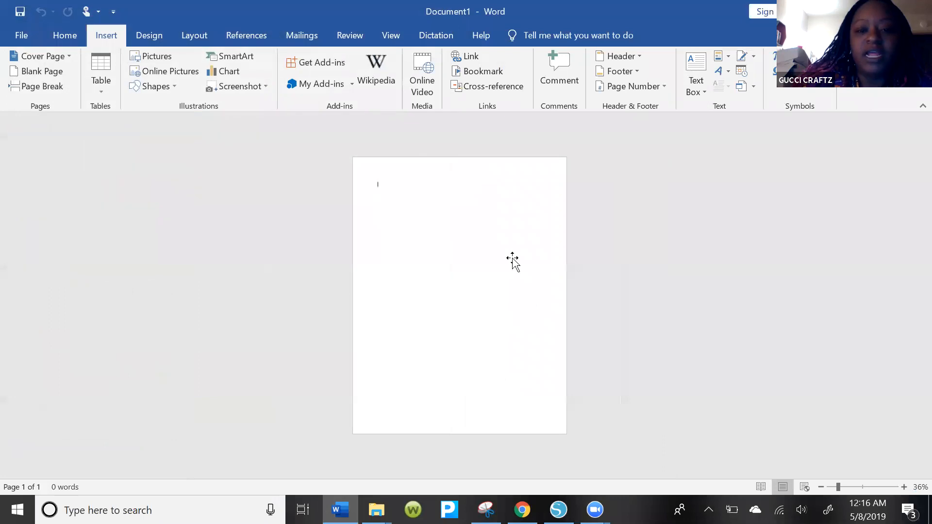
{"action": "left_click_drag", "start_coordinate": [542, 395], "coordinate": [517, 362]}
{"action": "left_click_drag", "start_coordinate": [472, 283], "coordinate": [473, 283]}
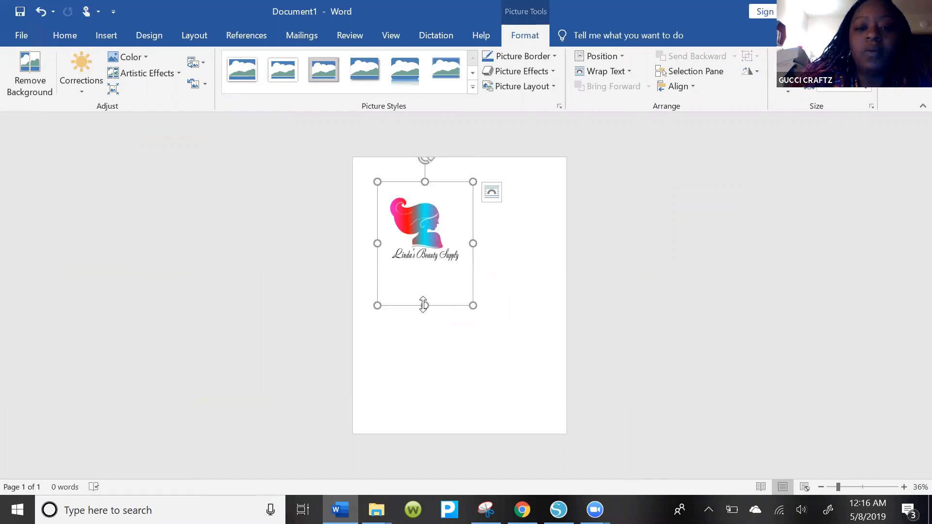
Change the logo picture's text wrapping so it can be moved freely, and center it near the top of the page
{"action": "left_click_drag", "start_coordinate": [409, 223], "coordinate": [417, 214]}
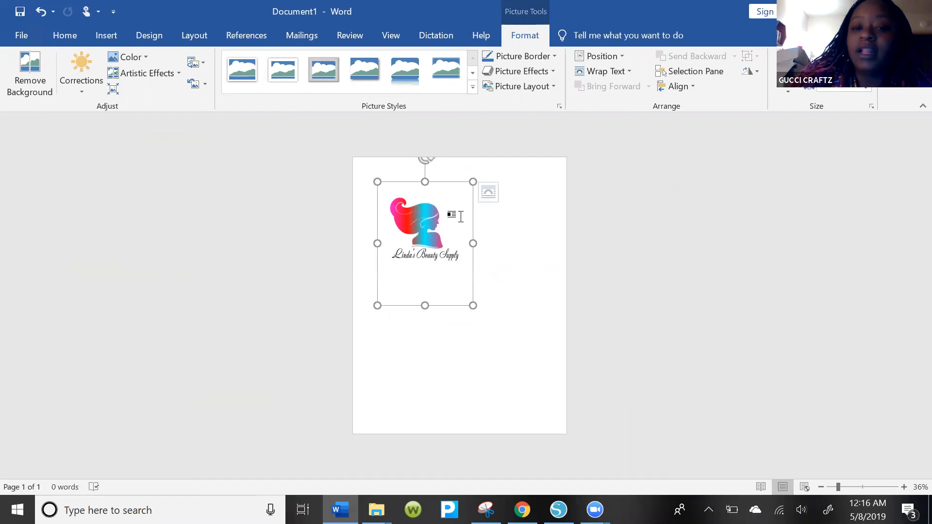
{"action": "left_click", "coordinate": [492, 192]}
{"action": "left_click_drag", "start_coordinate": [429, 225], "coordinate": [469, 195]}
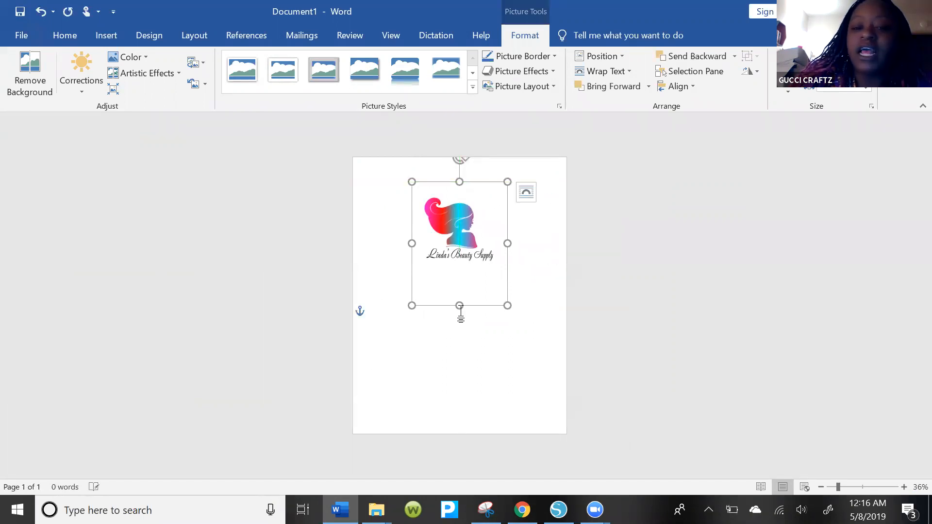
{"action": "left_click_drag", "start_coordinate": [459, 291], "coordinate": [461, 302]}
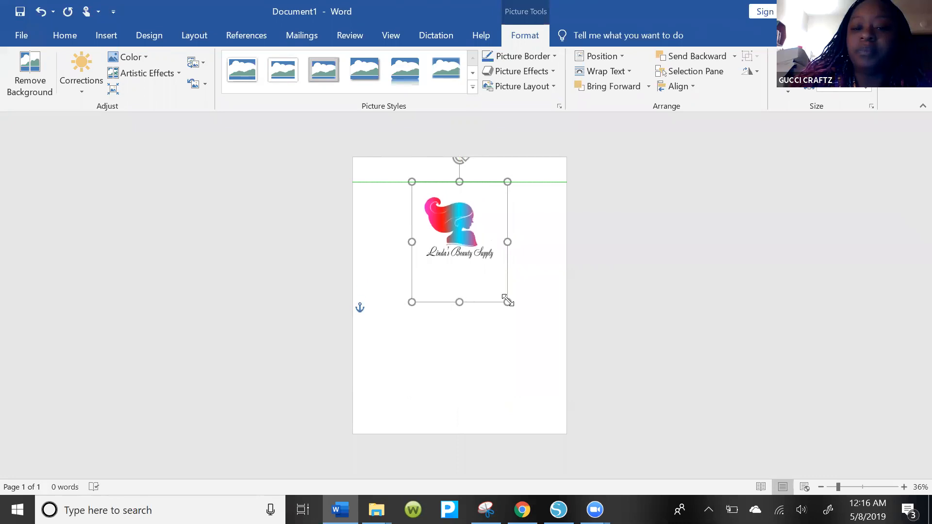
{"action": "left_click_drag", "start_coordinate": [462, 218], "coordinate": [462, 219]}
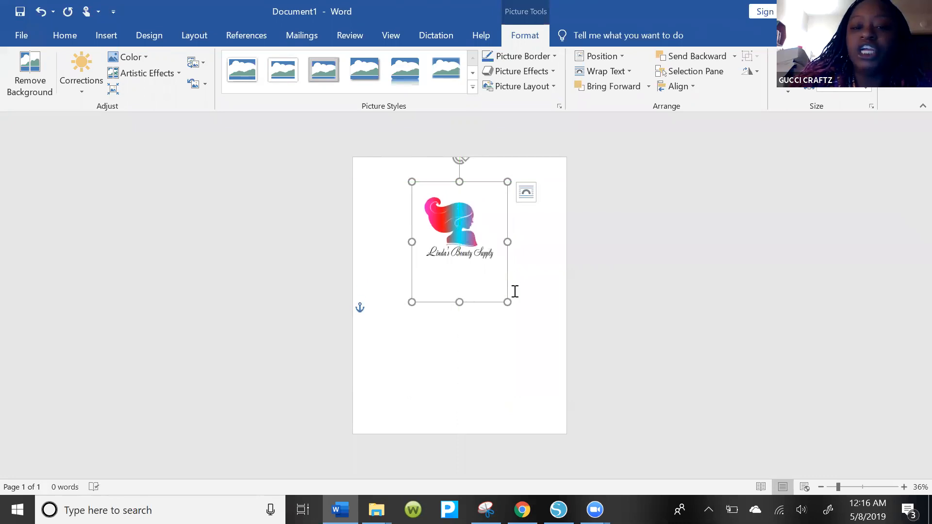
{"action": "left_click", "coordinate": [532, 274]}
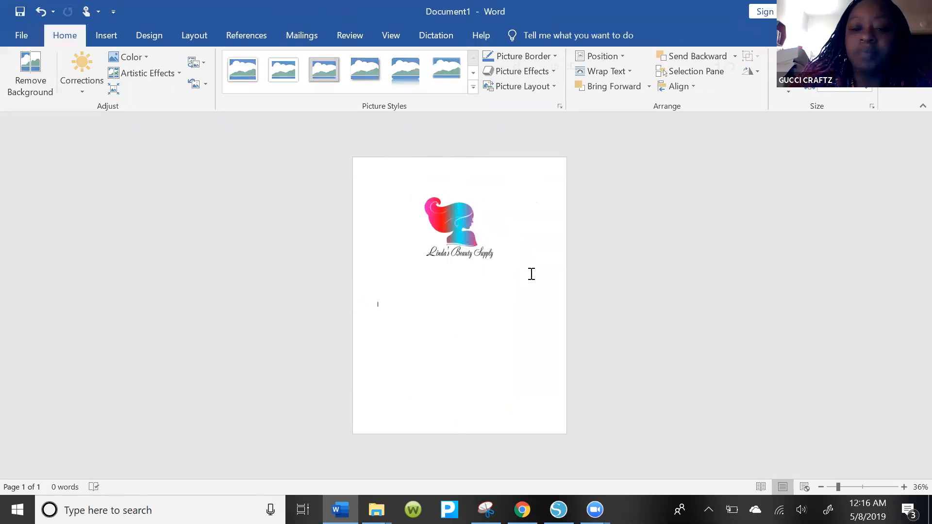
Crop the empty margins on all four sides of the logo picture and shrink it to about a fifth of the page width
{"action": "mouse_move", "coordinate": [455, 226]}
{"action": "left_mouse_down"}
{"action": "mouse_move", "coordinate": [401, 223]}
{"action": "mouse_move", "coordinate": [470, 224]}
{"action": "mouse_move", "coordinate": [456, 224]}
{"action": "left_mouse_up"}
{"action": "mouse_move", "coordinate": [457, 294]}
{"action": "left_mouse_down"}
{"action": "mouse_move", "coordinate": [461, 301]}
{"action": "mouse_move", "coordinate": [462, 293]}
{"action": "left_mouse_up"}
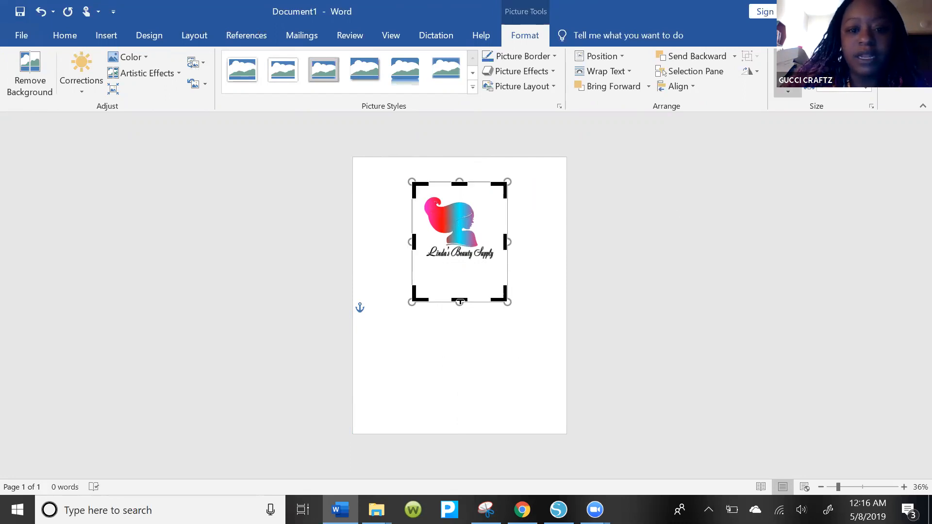
{"action": "left_click_drag", "start_coordinate": [460, 302], "coordinate": [454, 263]}
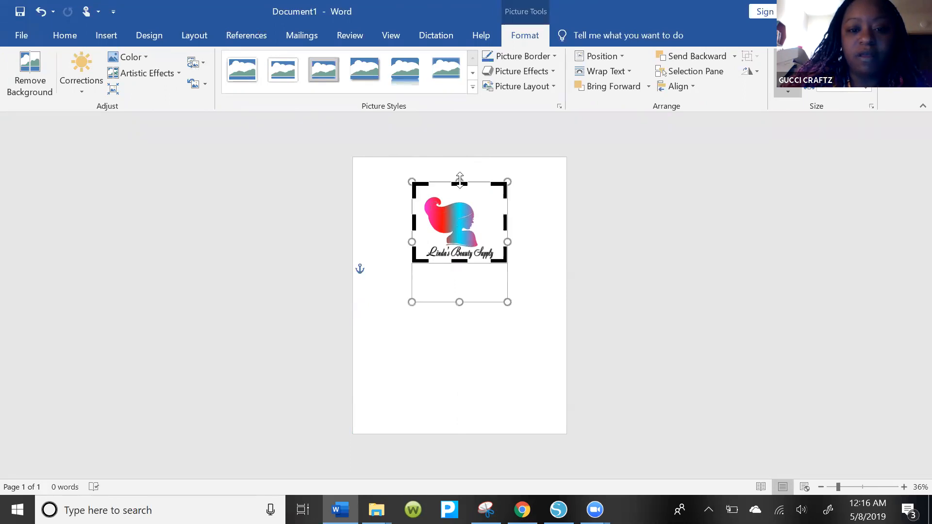
{"action": "left_click_drag", "start_coordinate": [460, 181], "coordinate": [459, 193]}
{"action": "left_click_drag", "start_coordinate": [507, 228], "coordinate": [496, 226]}
{"action": "left_click_drag", "start_coordinate": [415, 228], "coordinate": [441, 209]}
{"action": "left_click", "coordinate": [408, 370]}
{"action": "left_click_drag", "start_coordinate": [494, 252], "coordinate": [463, 206]}
{"action": "left_click", "coordinate": [512, 328]}
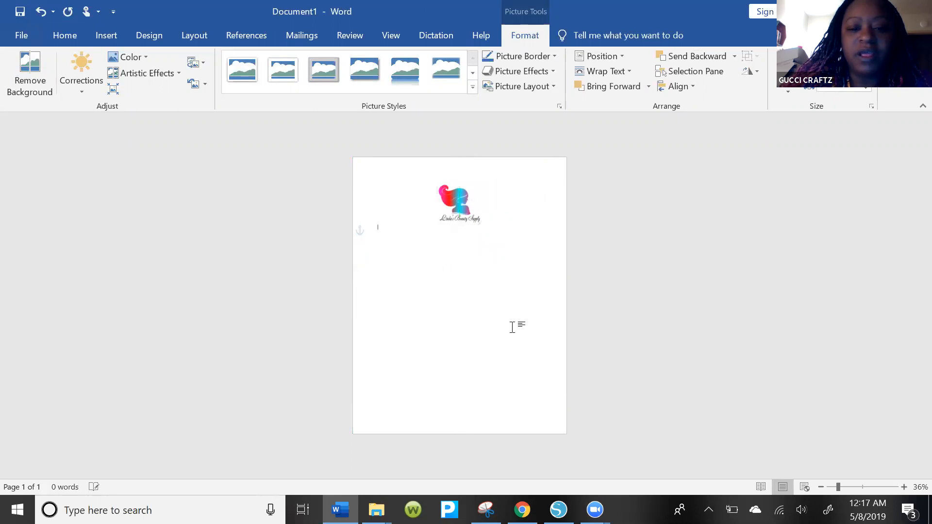
Enlarge the cropped logo to the full page width as a scaling test, and reduce it to about half the page width
{"action": "left_click", "coordinate": [480, 228]}
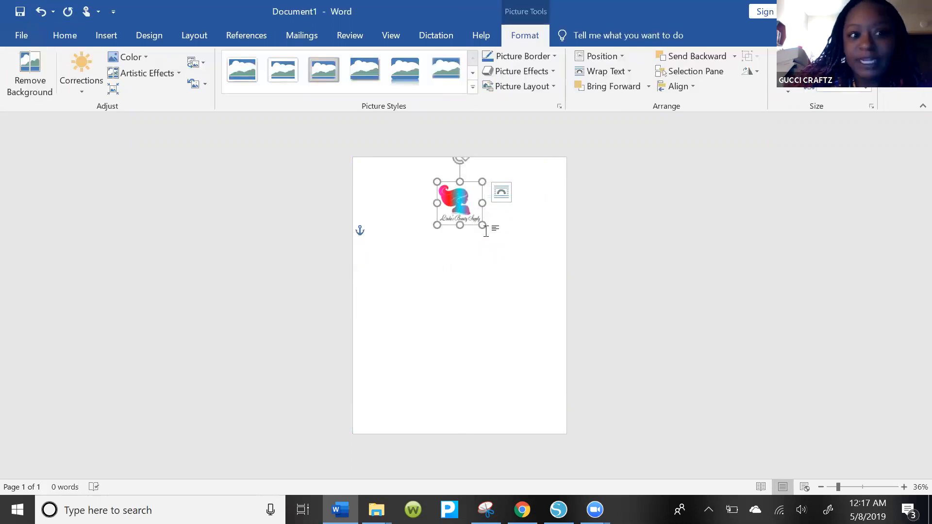
{"action": "left_click_drag", "start_coordinate": [482, 225], "coordinate": [513, 242]}
{"action": "left_click_drag", "start_coordinate": [553, 291], "coordinate": [564, 312]}
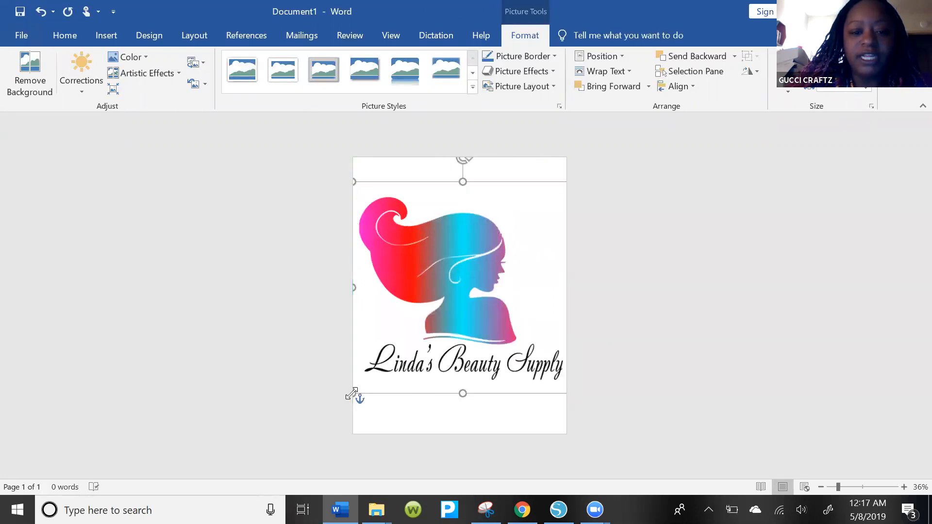
{"action": "left_click_drag", "start_coordinate": [386, 372], "coordinate": [399, 251]}
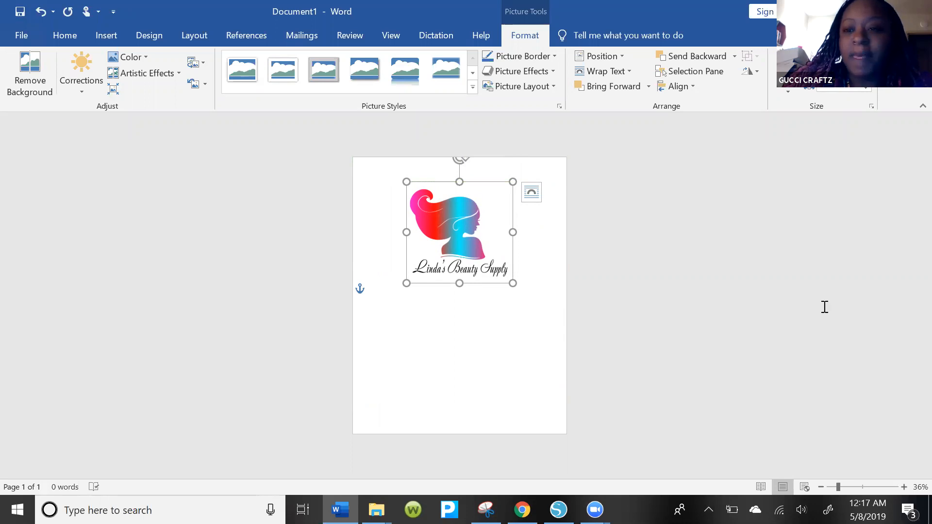
Switch back to Silhouette Studio, shrink the grouped logo to about 2.69 by 2.48 in, and center it near the page's upper edge
{"action": "left_click", "coordinate": [559, 510]}
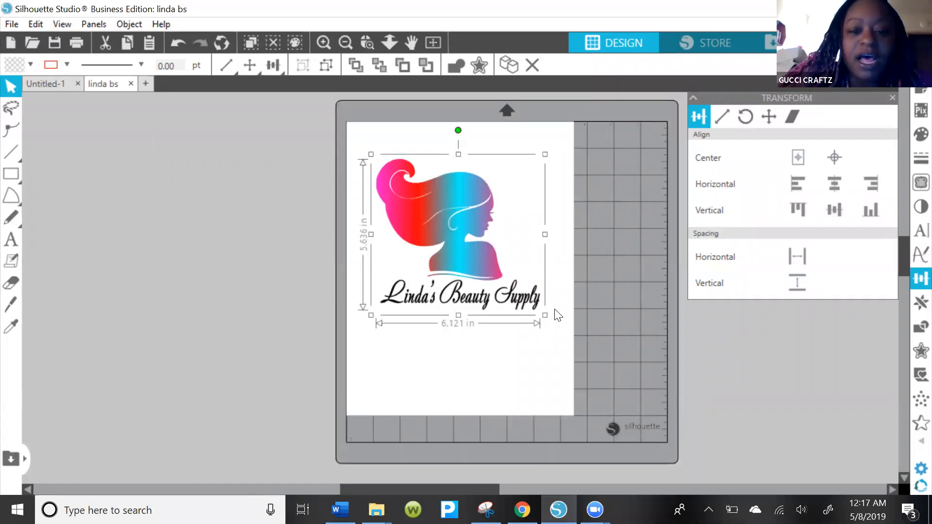
{"action": "left_click_drag", "start_coordinate": [545, 315], "coordinate": [454, 231]}
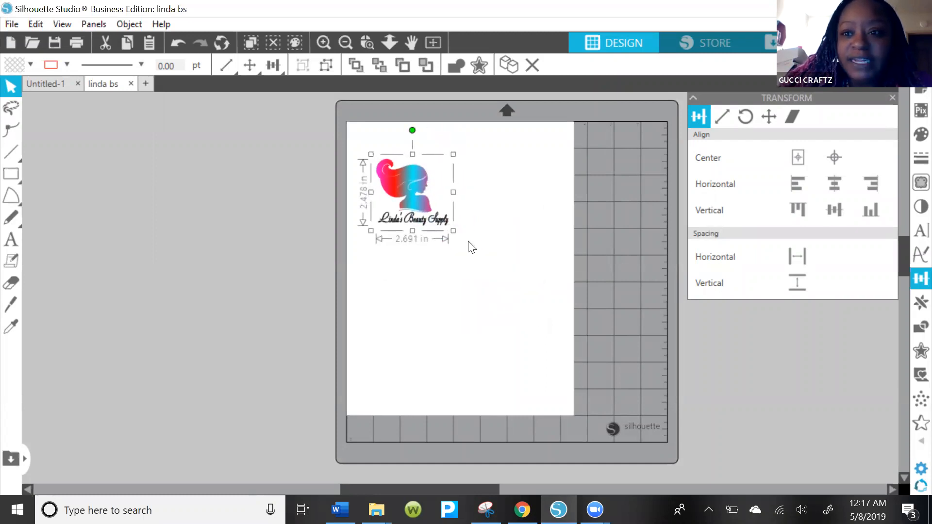
{"action": "left_click_drag", "start_coordinate": [418, 196], "coordinate": [464, 193]}
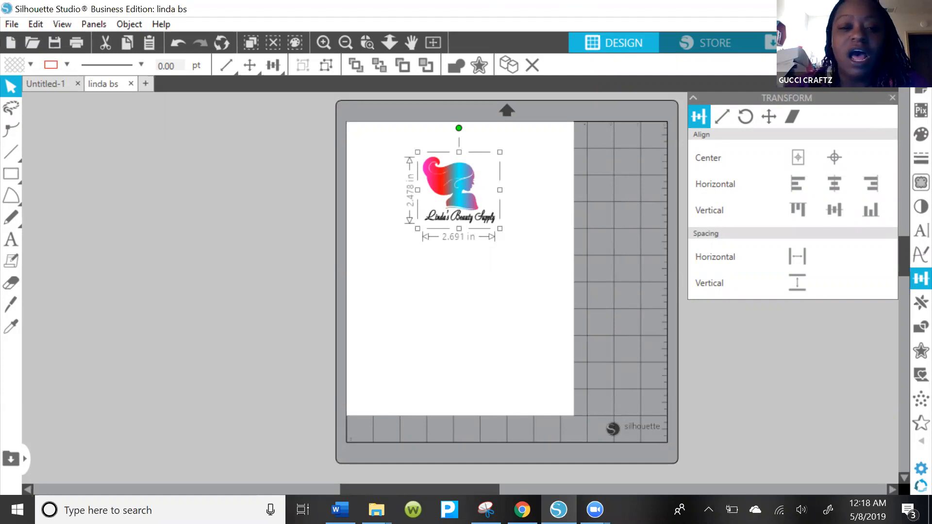
Move the logo slightly up and to the left, and enlarge it to about 3.82 by 3.52 in
{"action": "left_click_drag", "start_coordinate": [474, 191], "coordinate": [418, 153]}
{"action": "key", "text": "ctrl+z"}
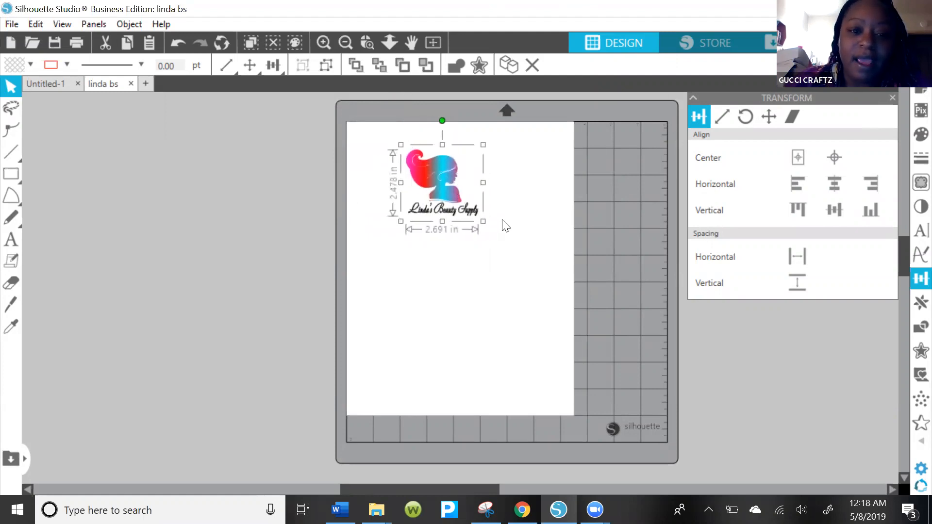
{"action": "left_click_drag", "start_coordinate": [484, 223], "coordinate": [511, 254]}
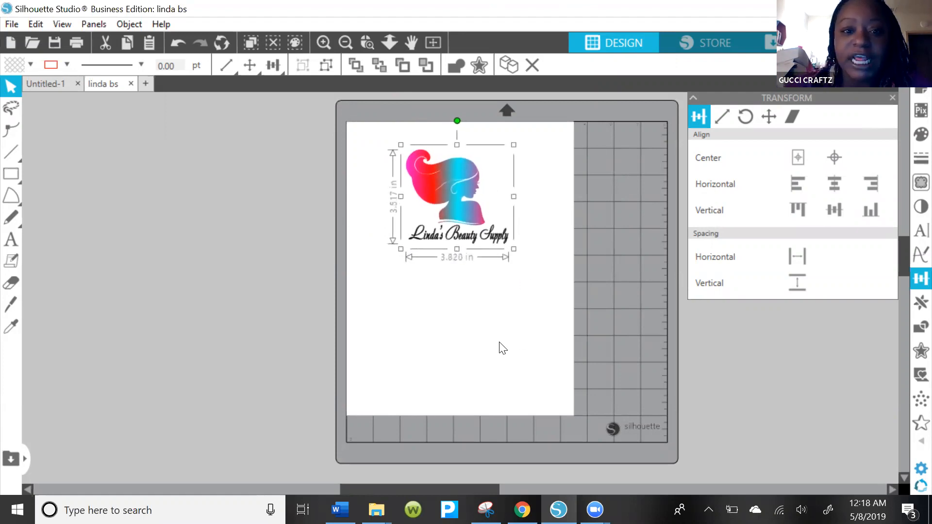